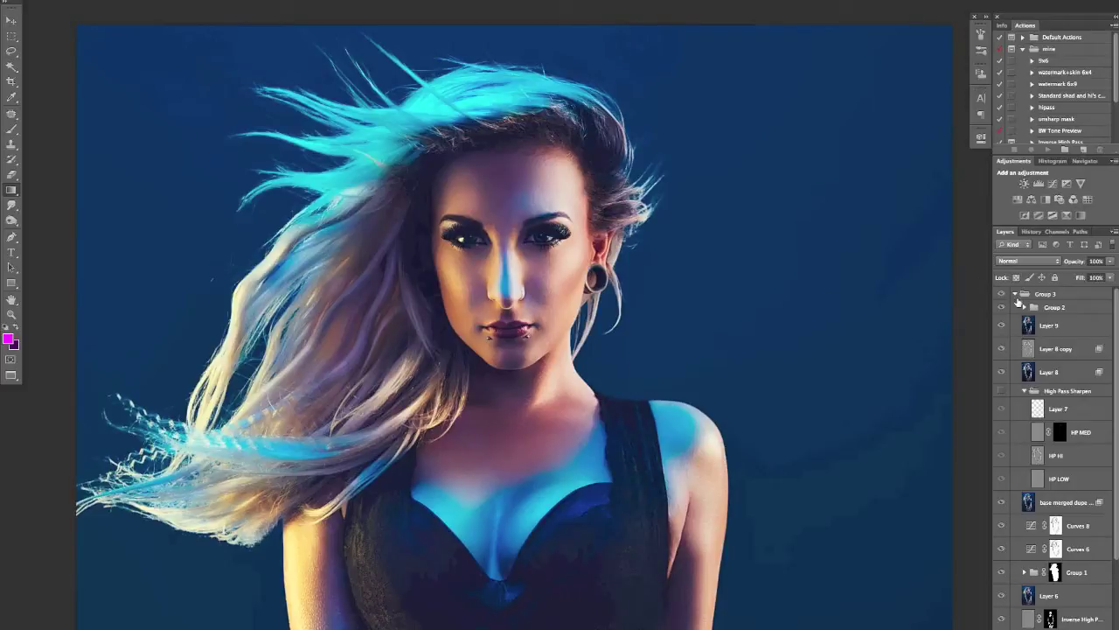
Collapse and hide Group 3, then zoom out so the whole unretouched portrait fits in view.
left_click(1015, 293)
left_click(1001, 294)
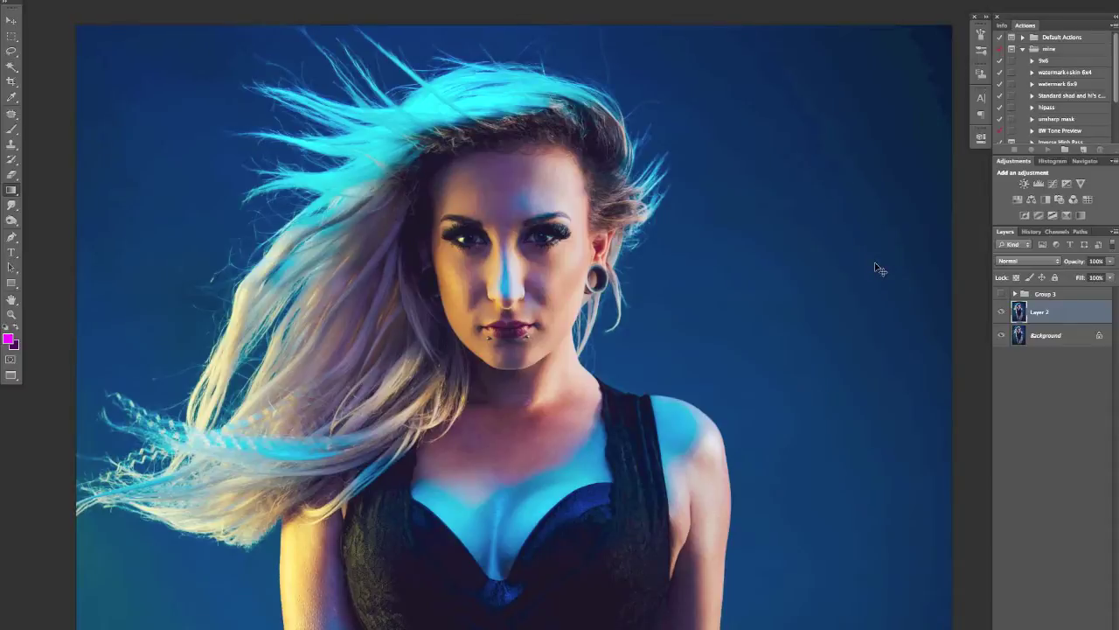
key("ctrl+minus")
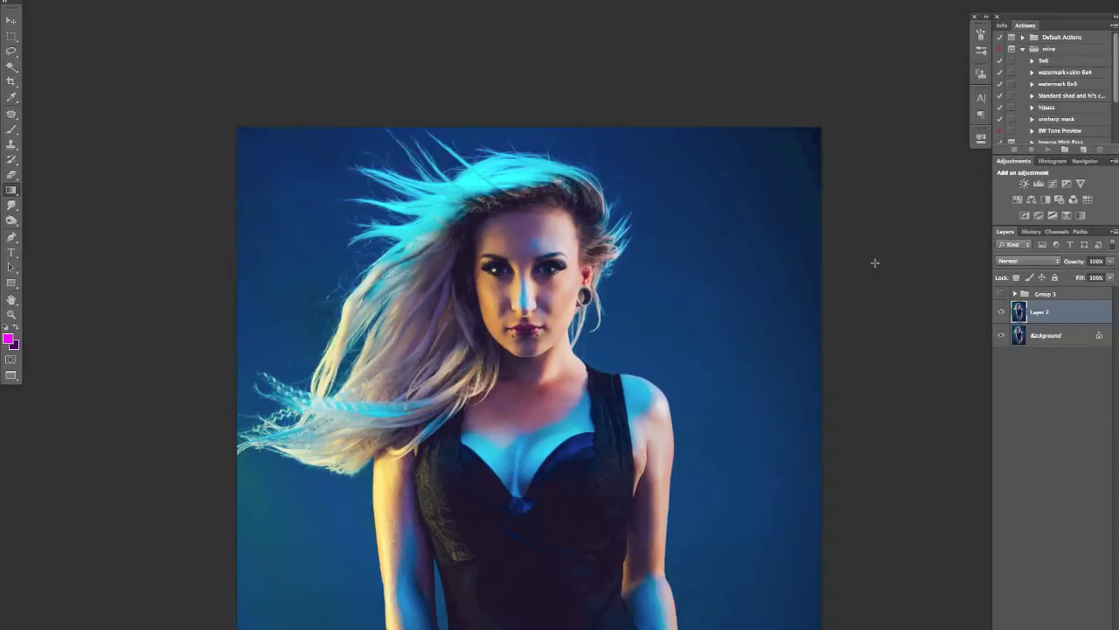
scroll(602, 344, "down", 3)
key("ctrl+minus")
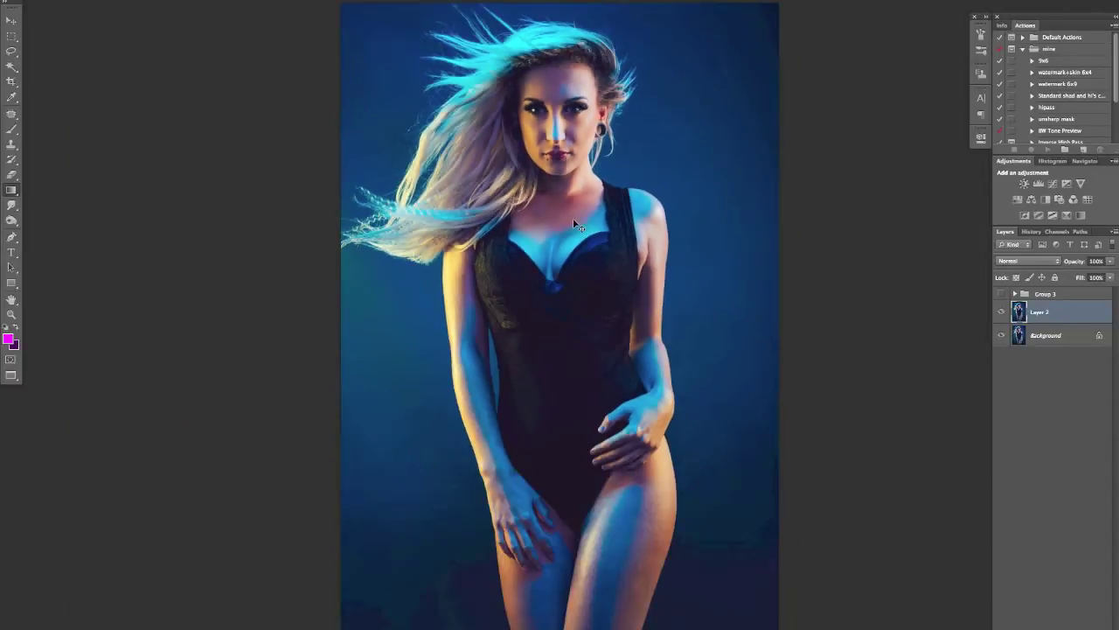
left_click_drag(643, 298, 593, 299)
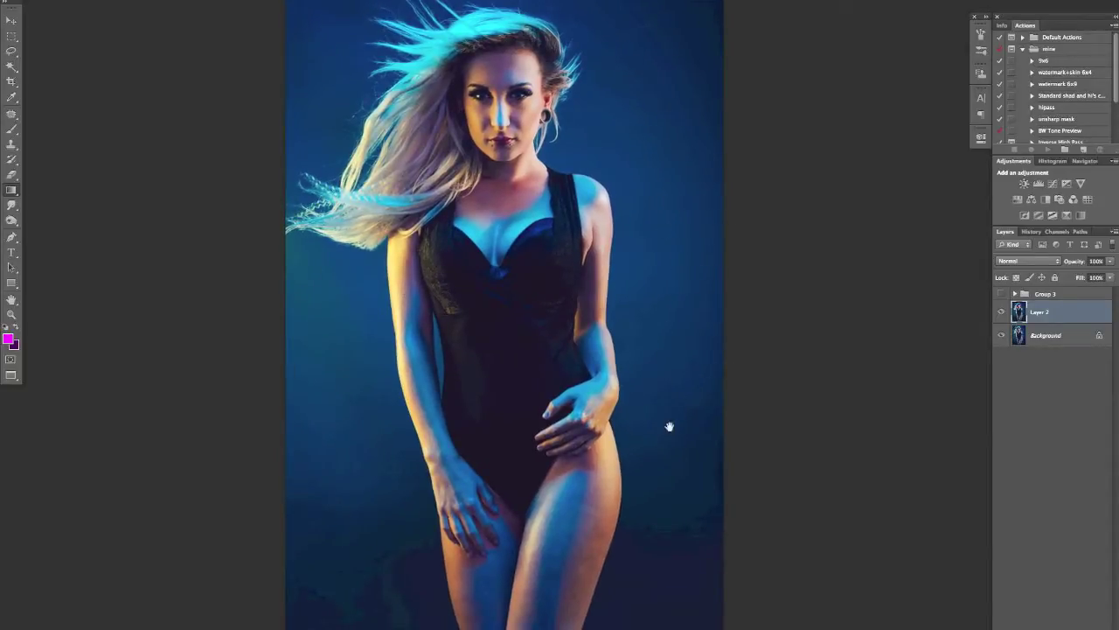
left_click_drag(647, 312, 639, 434)
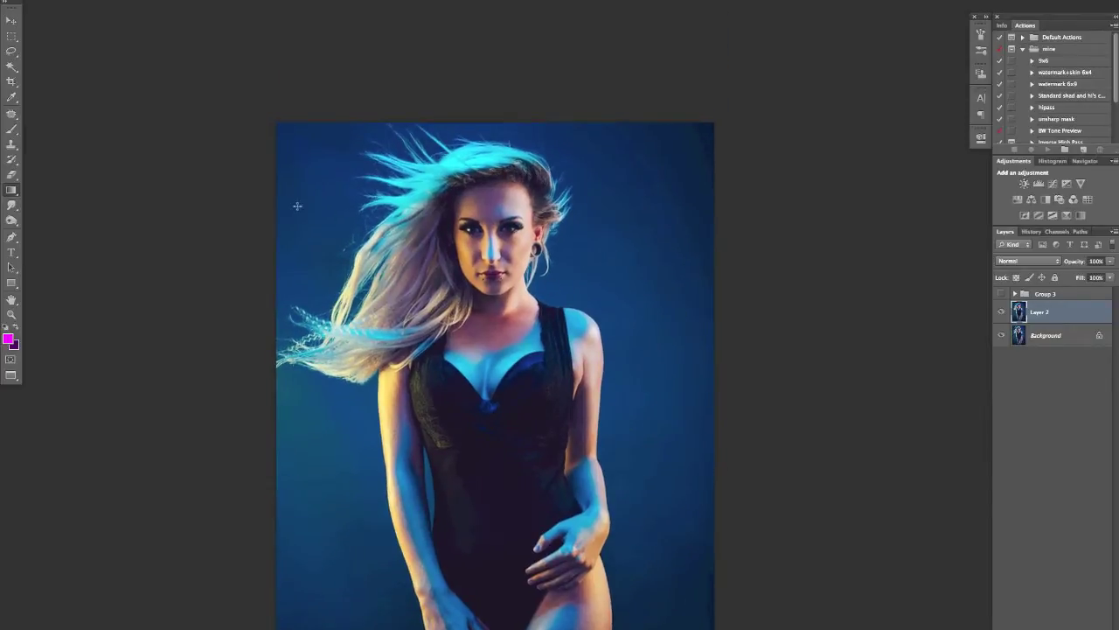
left_click_drag(592, 356, 590, 296)
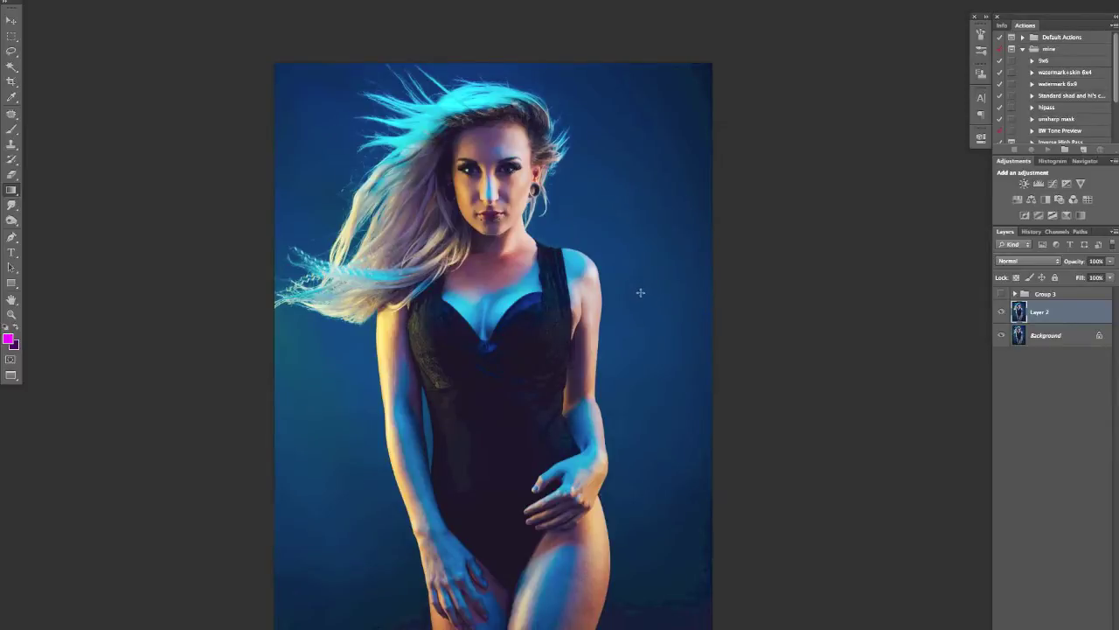
With Quick Selection, select the blue backdrop right and left of the woman, down past her legs.
mouse_move(561, 302)
left_mouse_down()
mouse_move(540, 318)
mouse_move(543, 301)
left_mouse_up()
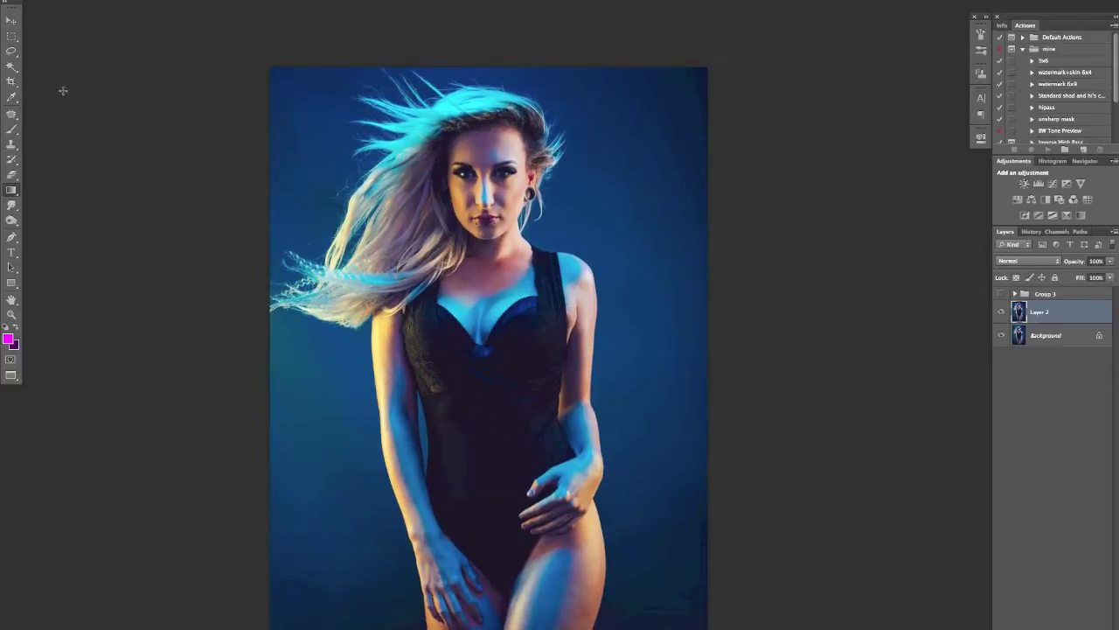
left_click(11, 67)
mouse_move(620, 202)
left_mouse_down()
mouse_move(663, 206)
mouse_move(650, 204)
mouse_move(682, 149)
mouse_move(702, 88)
left_mouse_up()
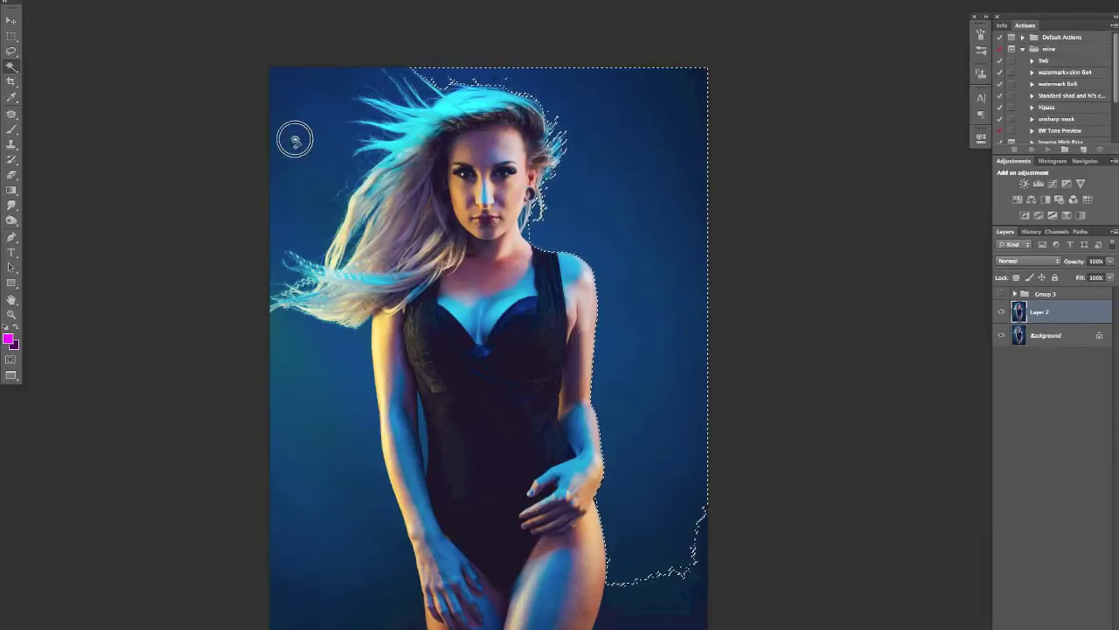
mouse_move(292, 138)
left_mouse_down()
mouse_move(292, 261)
mouse_move(307, 374)
mouse_move(485, 303)
mouse_move(417, 285)
mouse_move(309, 431)
mouse_move(344, 438)
left_mouse_up()
scroll(339, 362, "down", 4)
left_click_drag(644, 463, 657, 460)
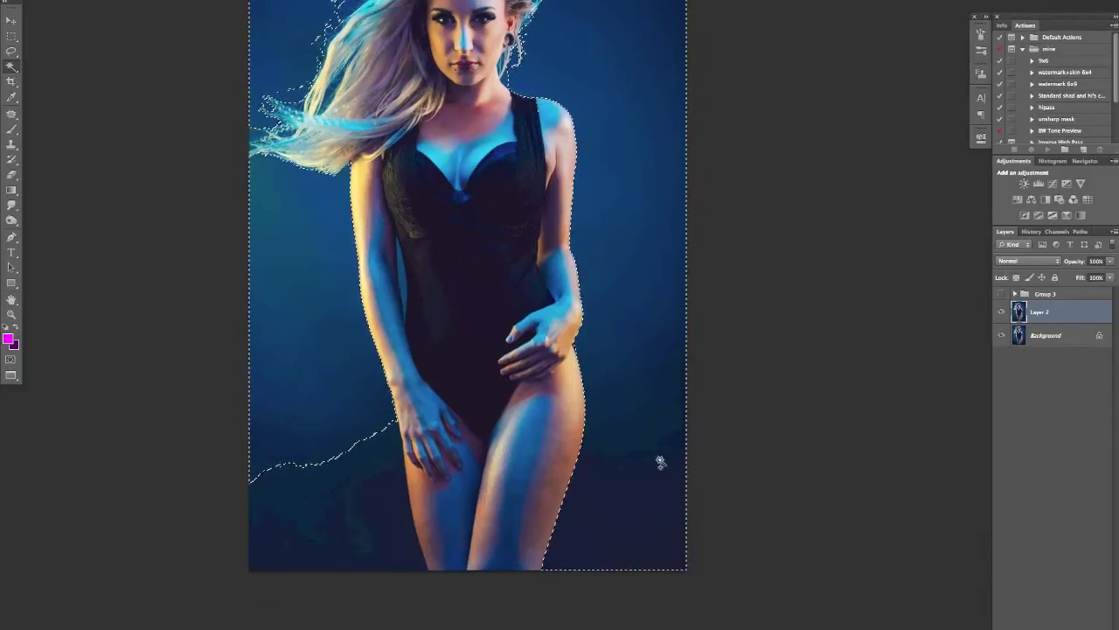
left_click_drag(352, 513, 355, 509)
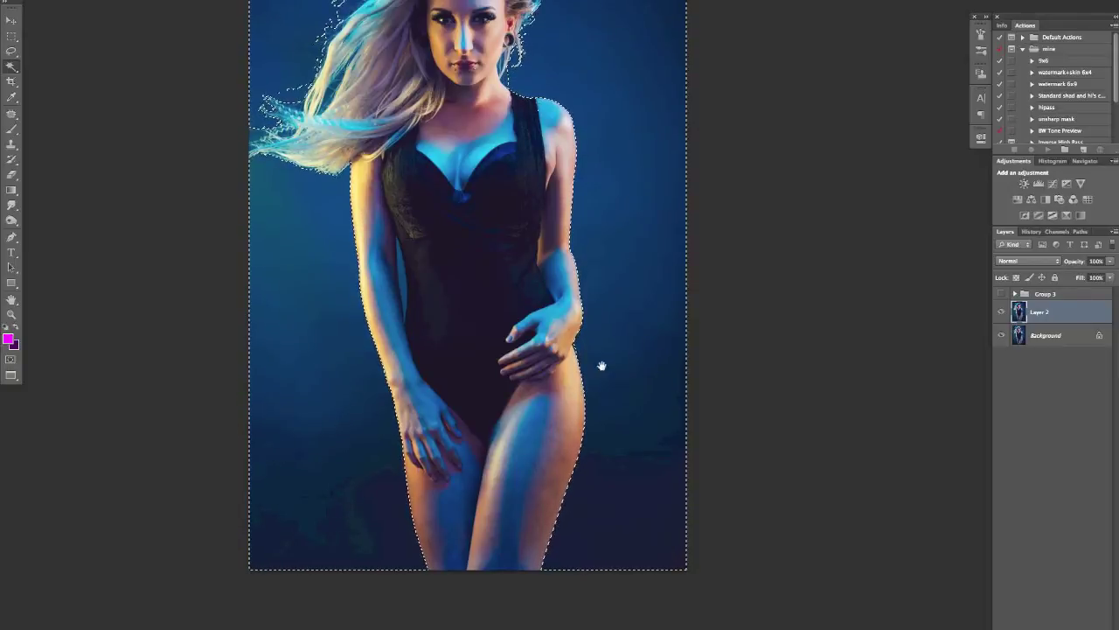
left_click_drag(307, 328, 303, 422)
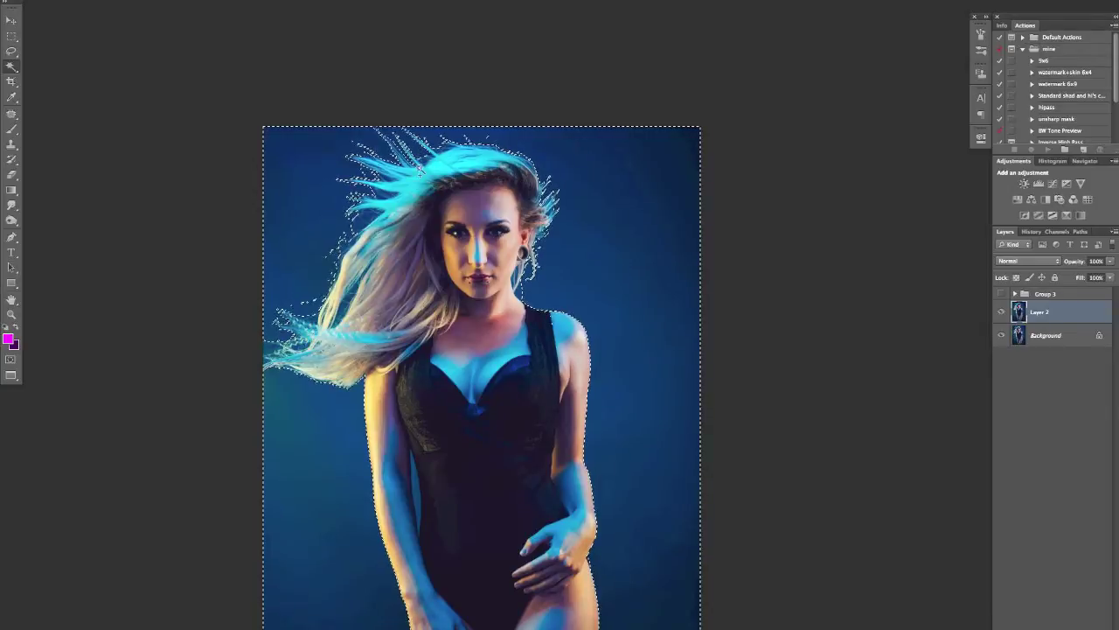
Zoom in on the face and hair to inspect the selection edges, then reset colours to default.
key("ctrl+plus")
key("ctrl+plus")
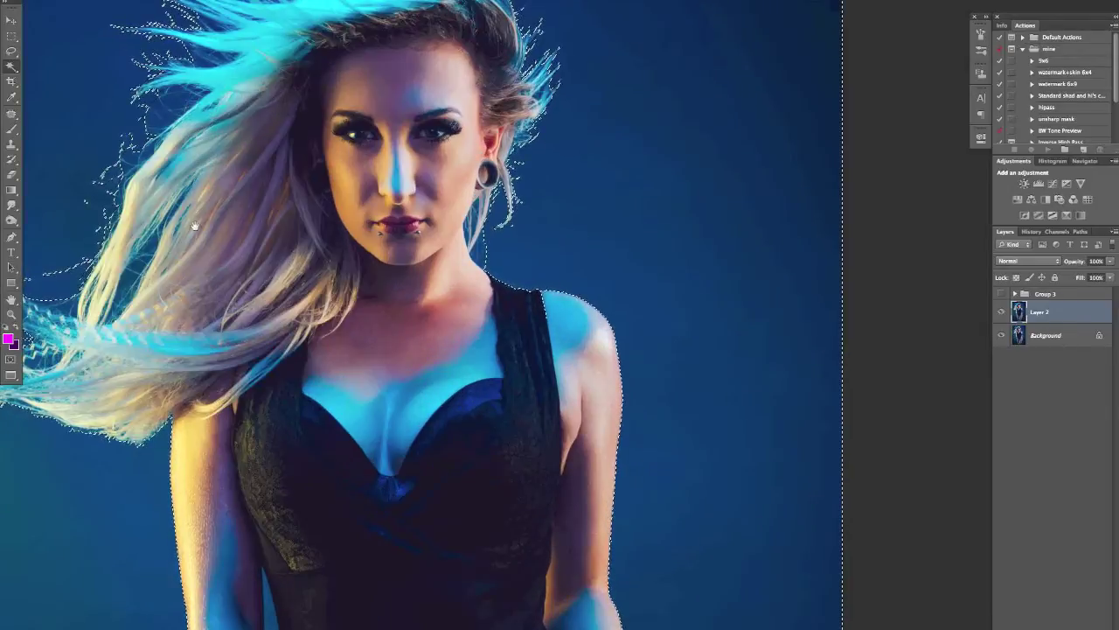
key("ctrl+plus")
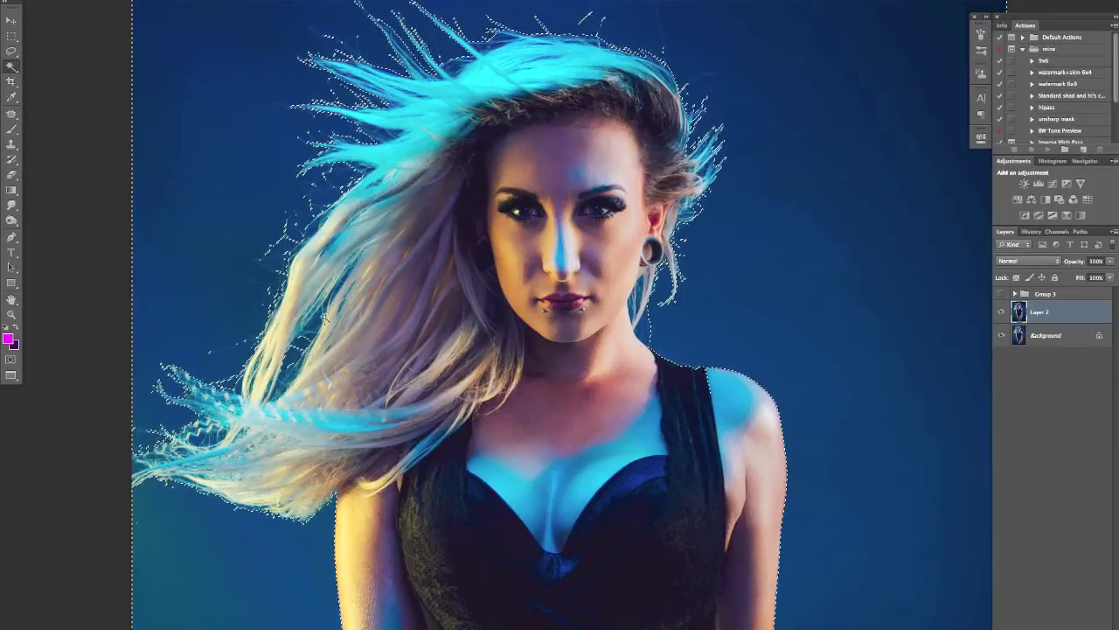
left_click_drag(318, 323, 374, 244)
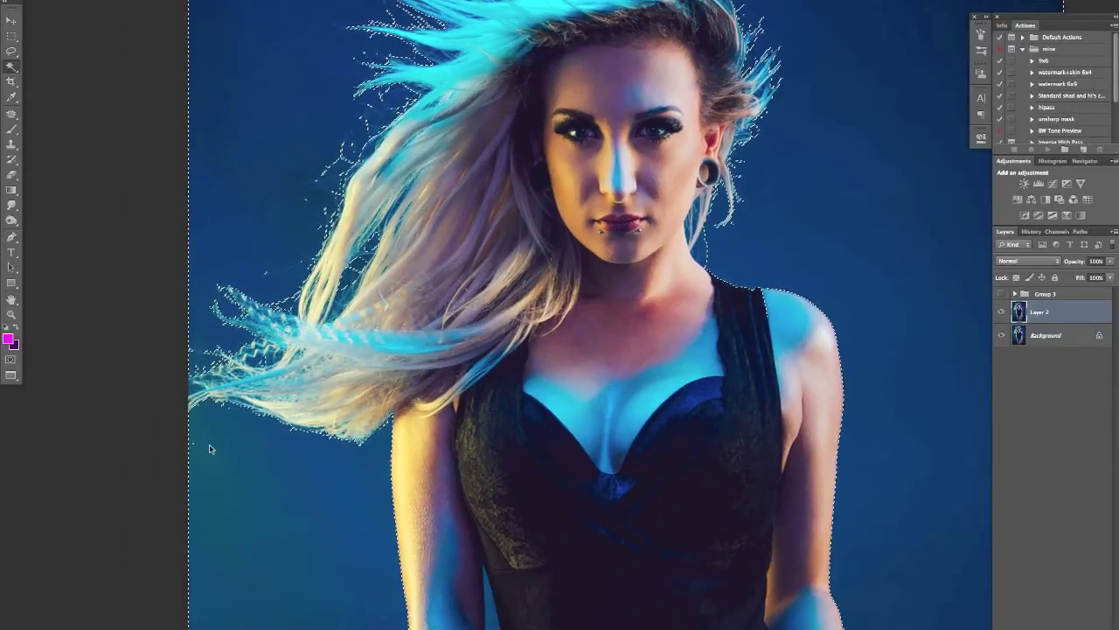
left_click_drag(621, 257, 561, 288)
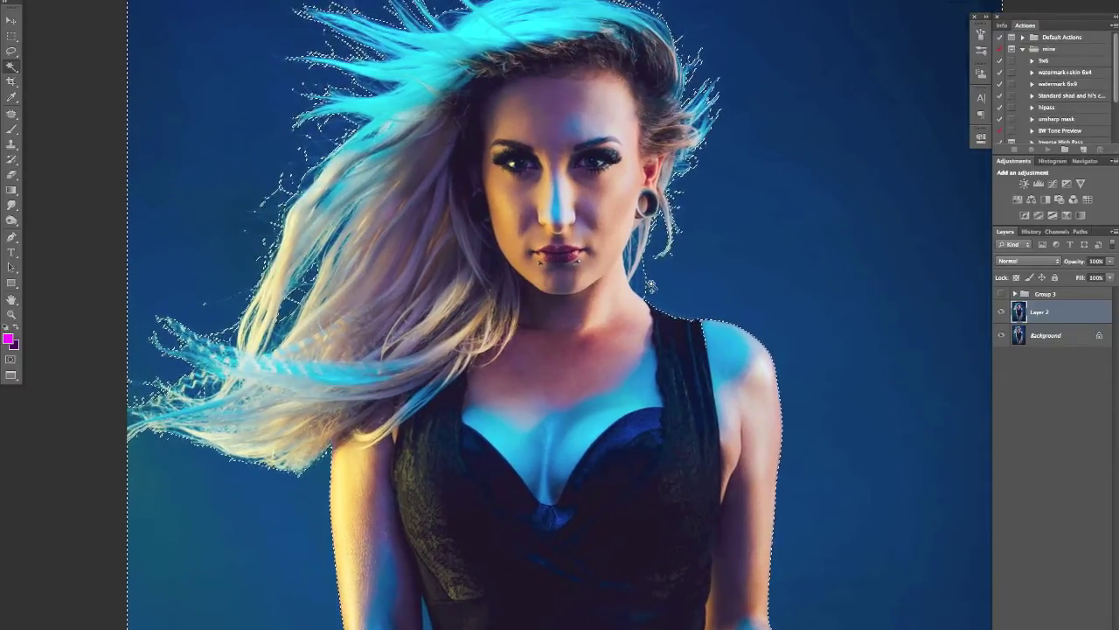
left_click_drag(173, 325, 460, 277)
scroll(460, 277, "down", 10)
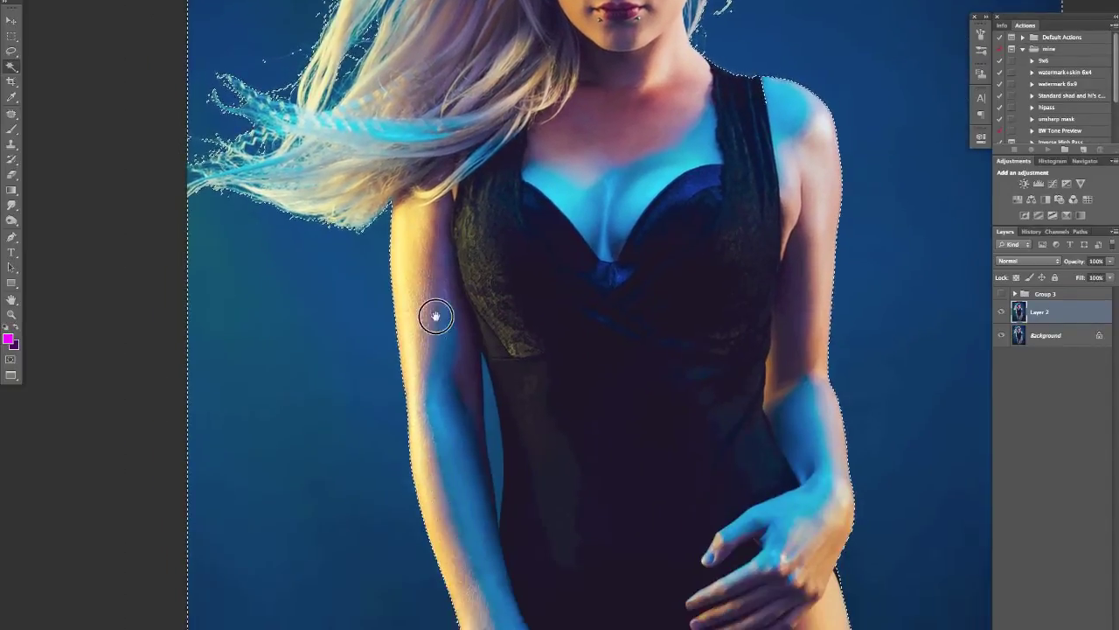
scroll(464, 394, "down", 10)
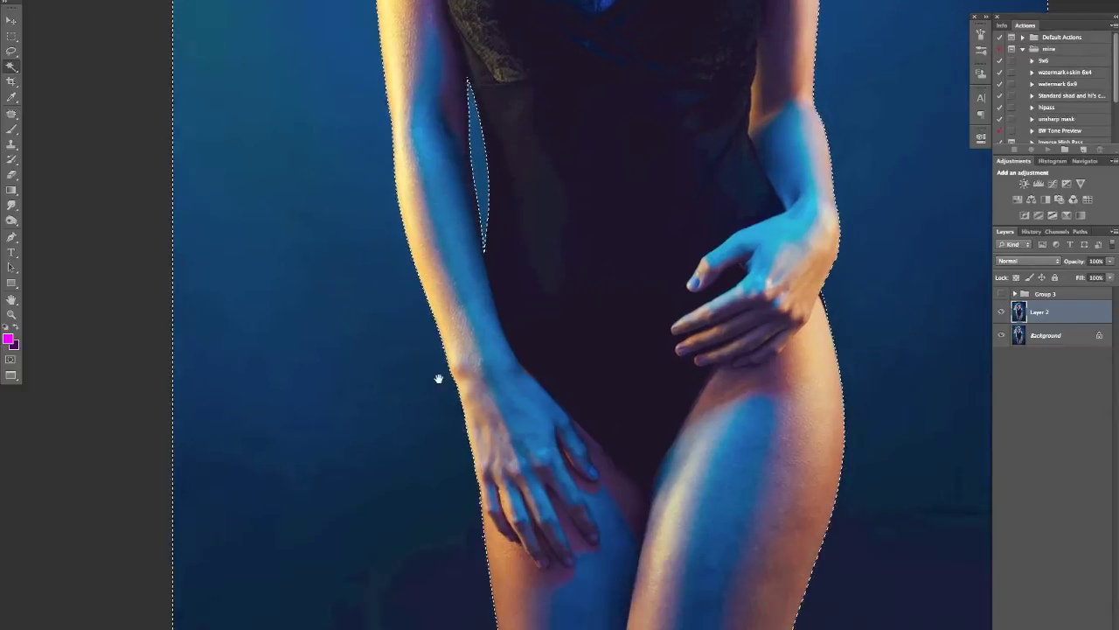
scroll(440, 257, "right", 4)
scroll(452, 337, "up", 15)
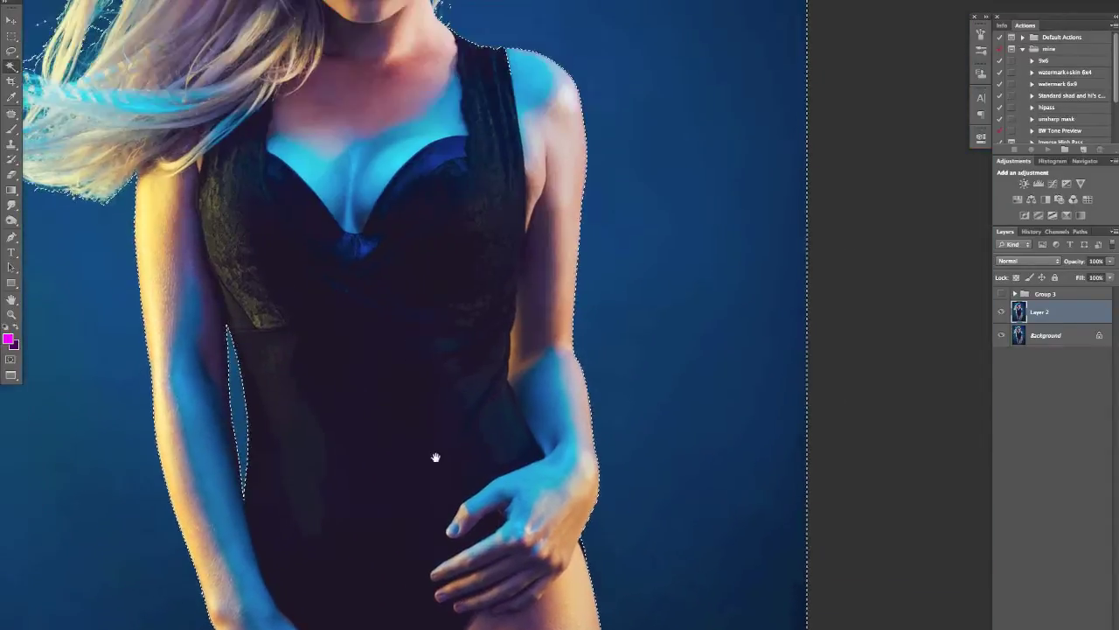
scroll(448, 417, "left", 3)
scroll(448, 417, "down", 5)
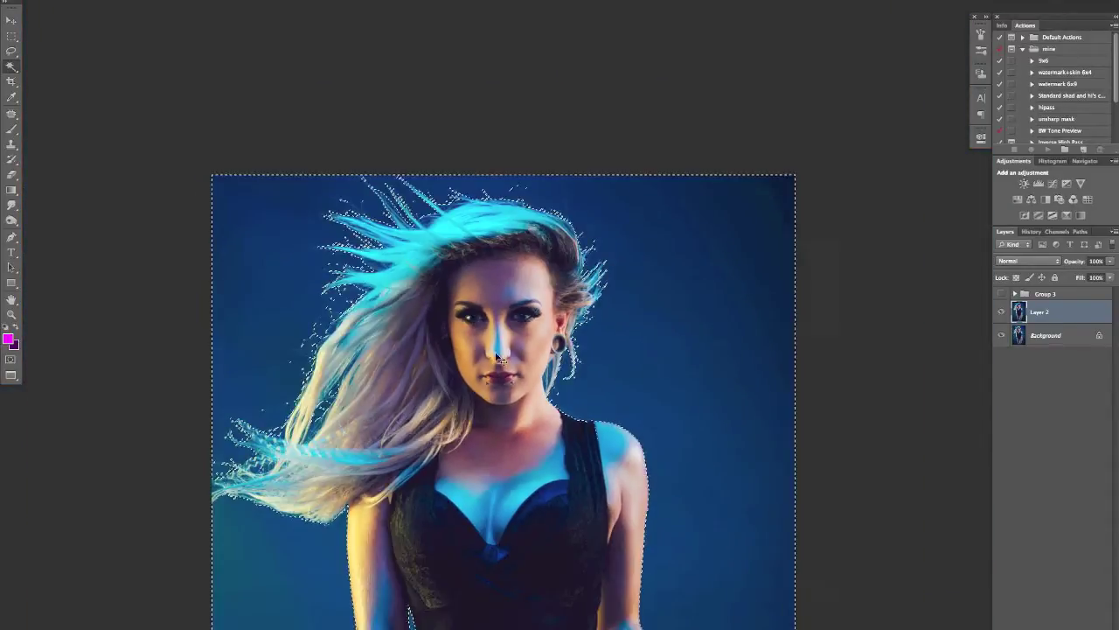
scroll(504, 280, "down", 2)
scroll(505, 279, "left", 2)
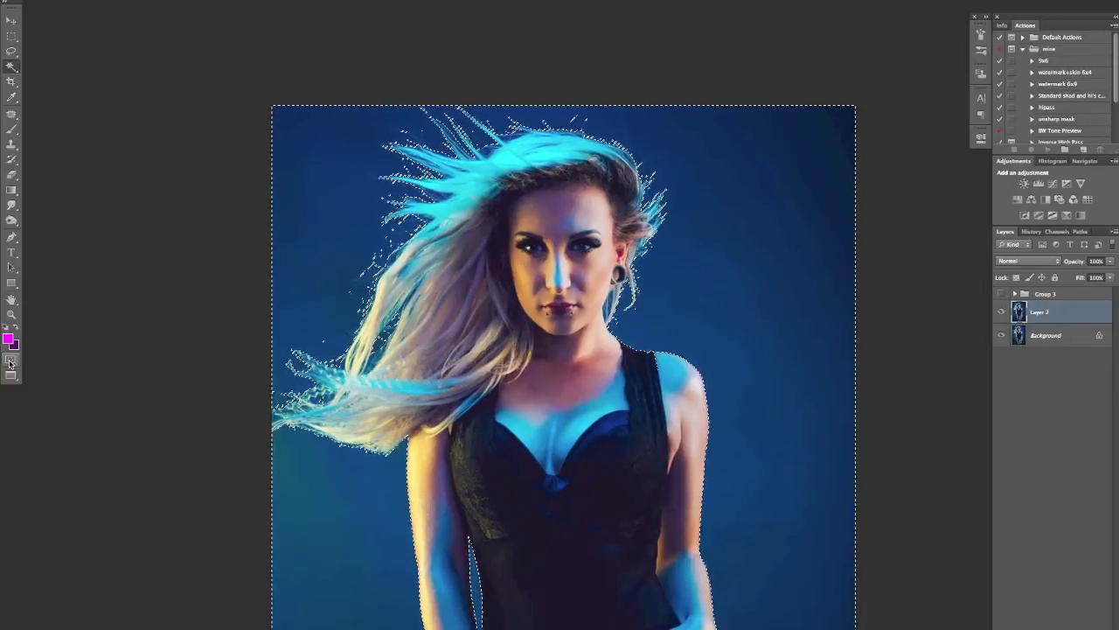
left_click(7, 326)
Show the selection as a red Quick Mask overlay and check its edges down to the thighs.
left_click(11, 360)
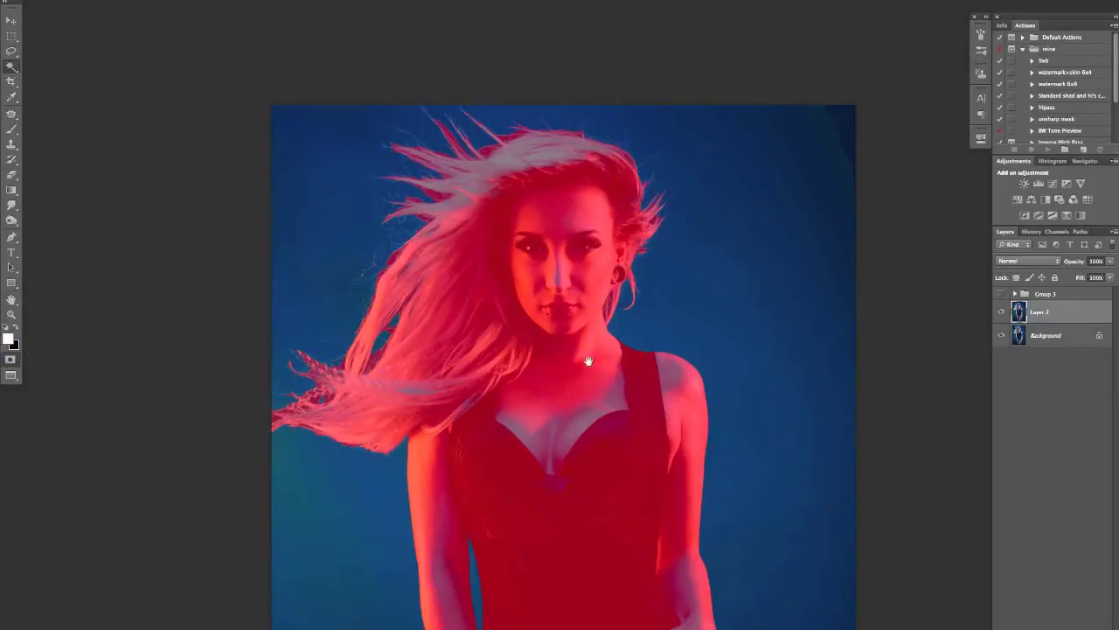
scroll(559, 358, "down", 5)
scroll(560, 359, "right", 2)
scroll(528, 290, "down", 3)
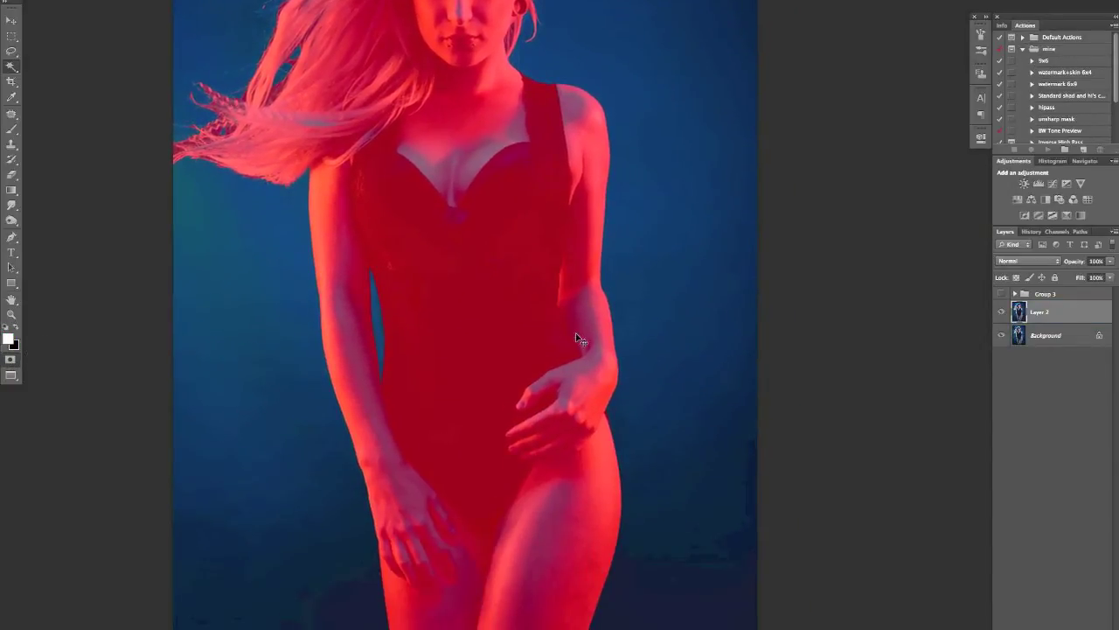
scroll(513, 362, "up", 3)
scroll(475, 367, "down", 2)
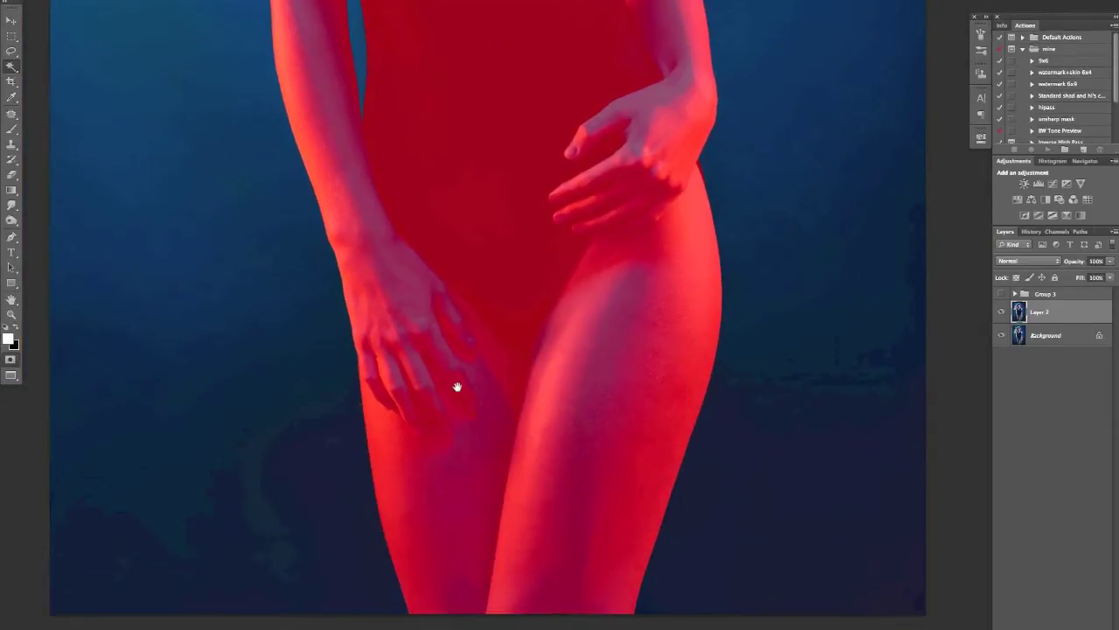
left_click_drag(460, 387, 460, 345)
scroll(247, 337, "up", 2)
scroll(140, 245, "up", 2)
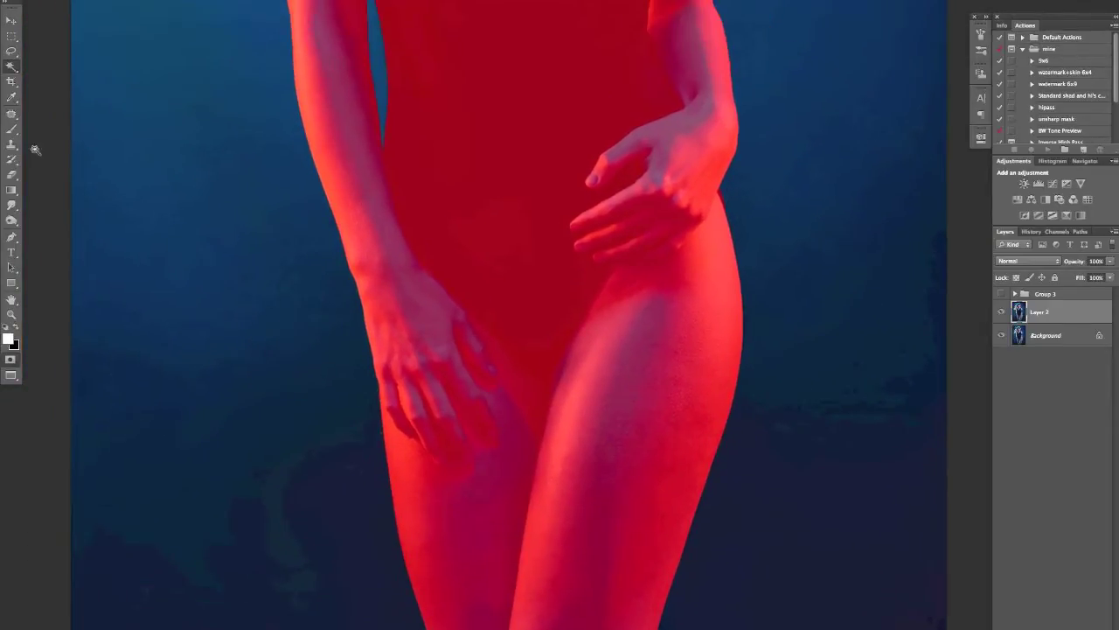
Touch up the Quick Mask edges with an enlarged brush, then convert the mask back to a selection.
left_click(11, 128)
scroll(455, 284, "up", 1)
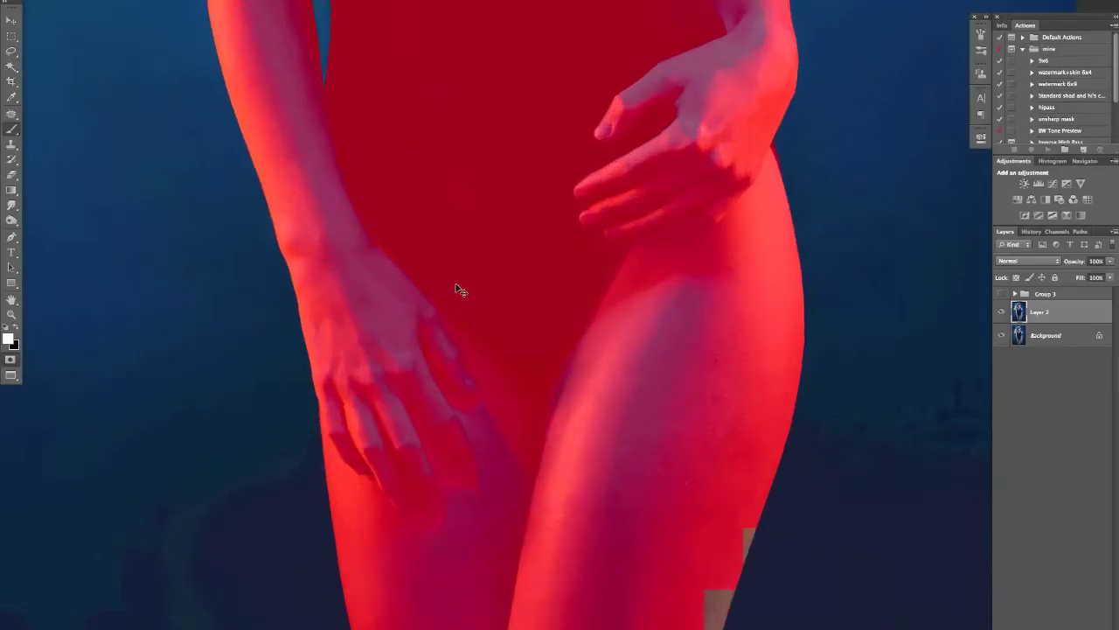
scroll(384, 370, "up", 1)
left_click_drag(385, 370, 510, 254)
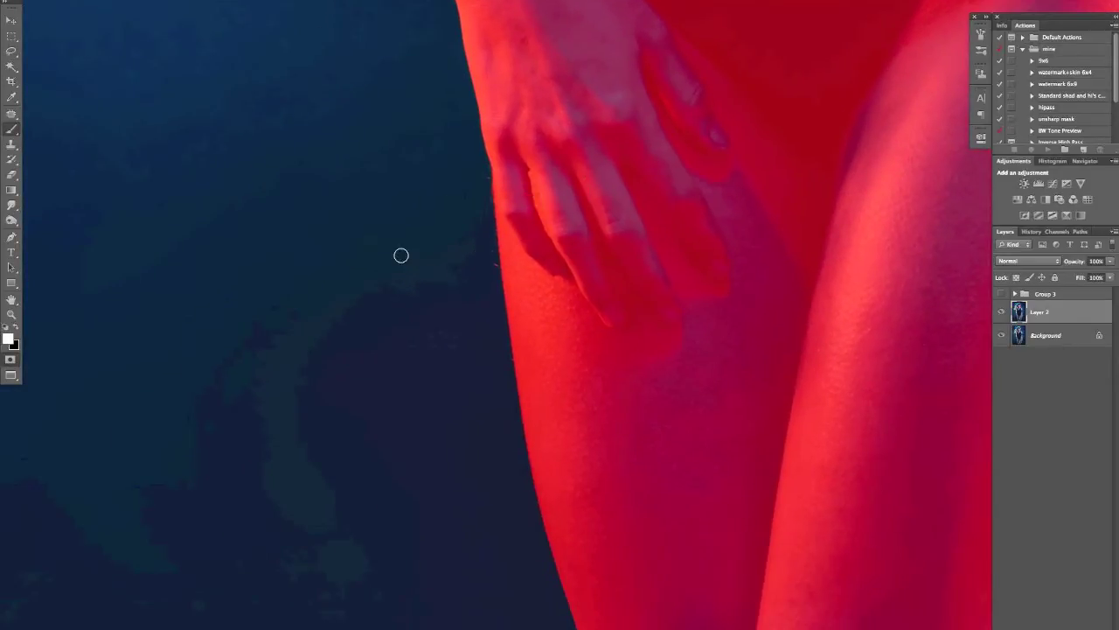
key("bracketright")
key("bracketright")
key("bracketright")
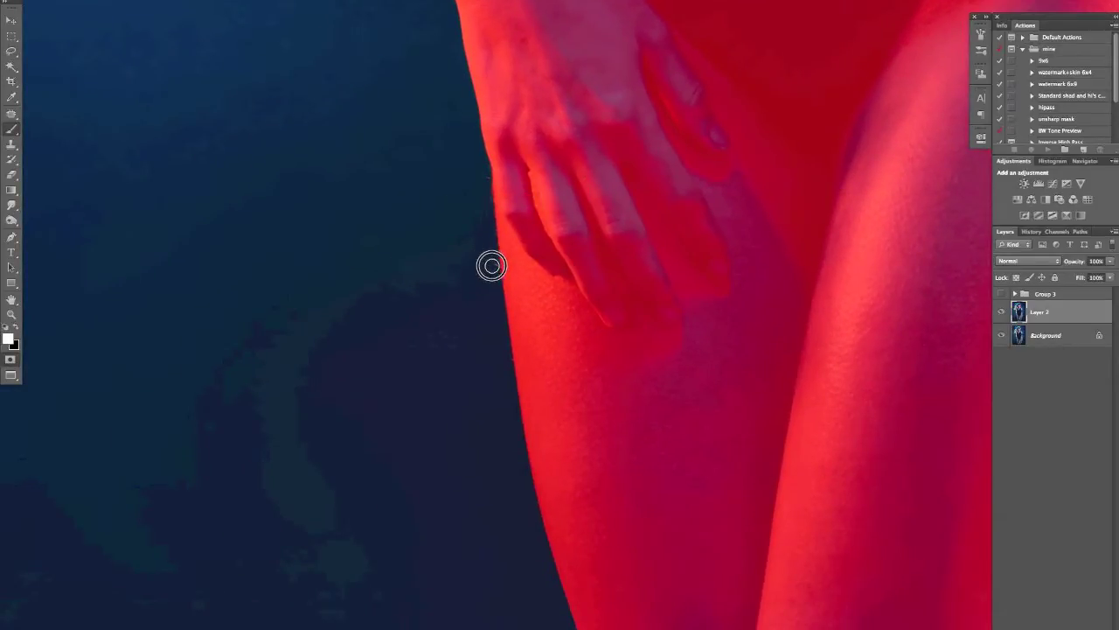
scroll(466, 300, "up", 1)
scroll(465, 300, "down", 2)
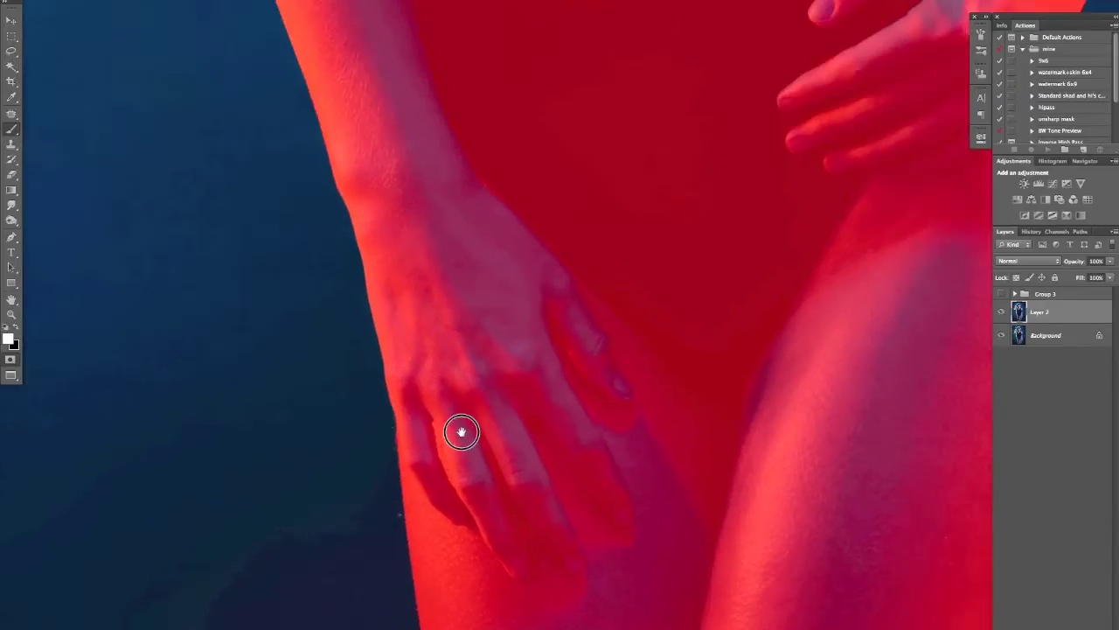
scroll(493, 257, "up", 10)
scroll(437, 305, "up", 3)
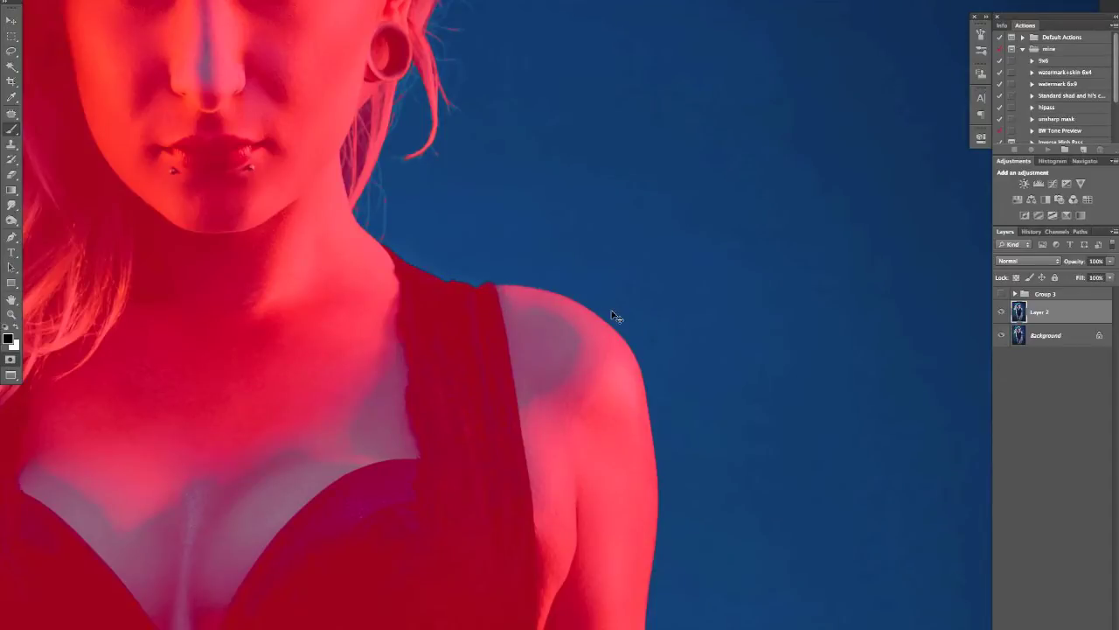
scroll(612, 318, "down", 3)
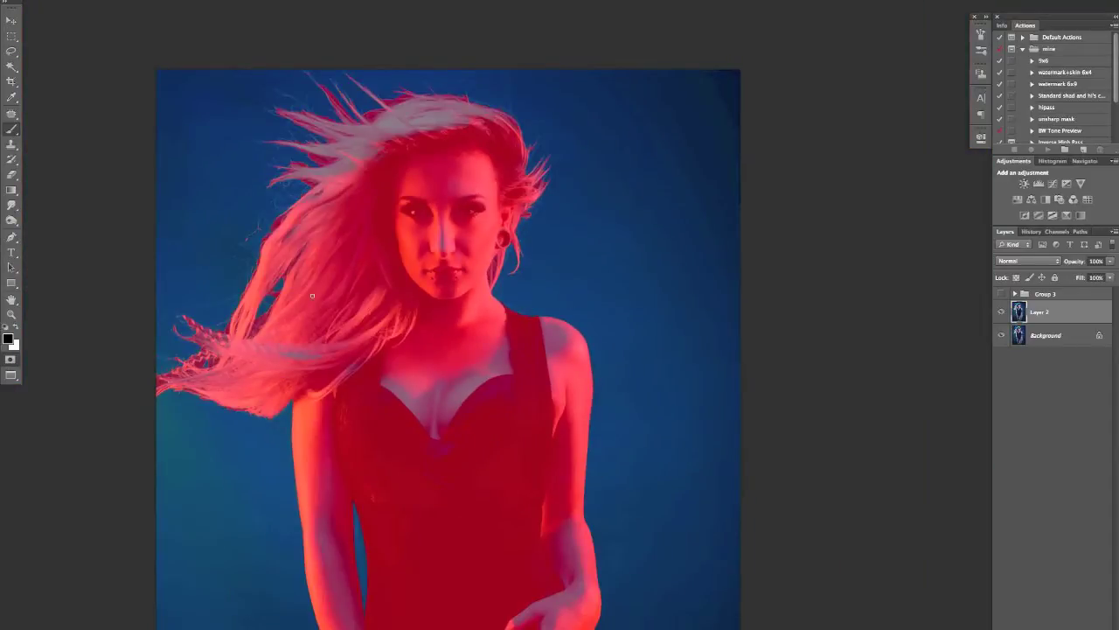
left_click(11, 360)
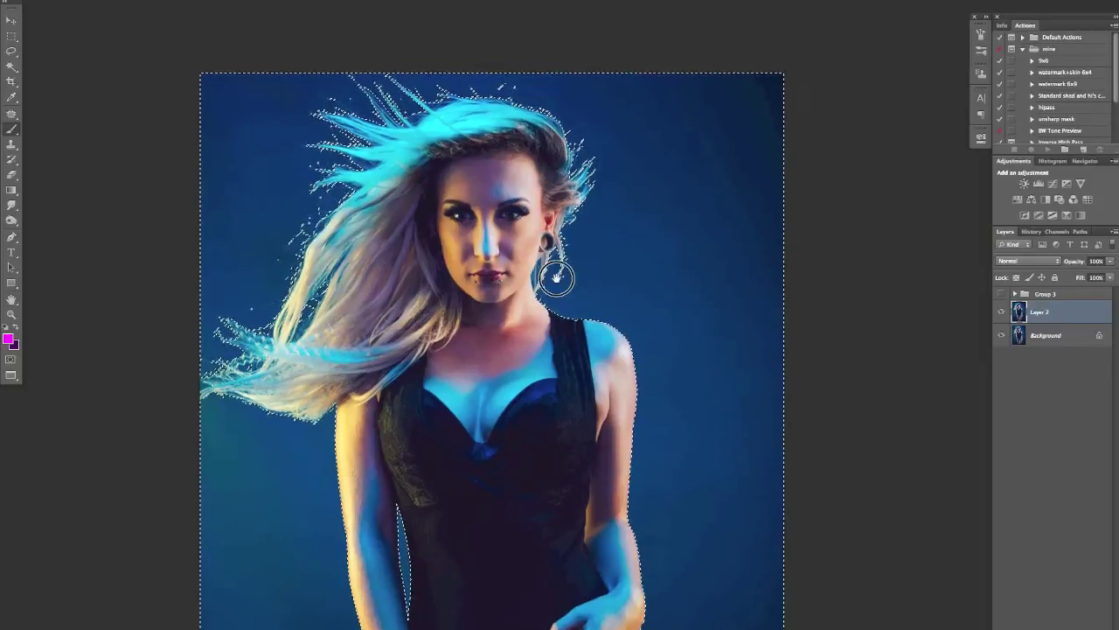
Open Refine Edge (Smart Radius on, Smooth 4, Contrast 20%) and move the dialog clear of the hair.
left_click_drag(628, 245, 625, 230)
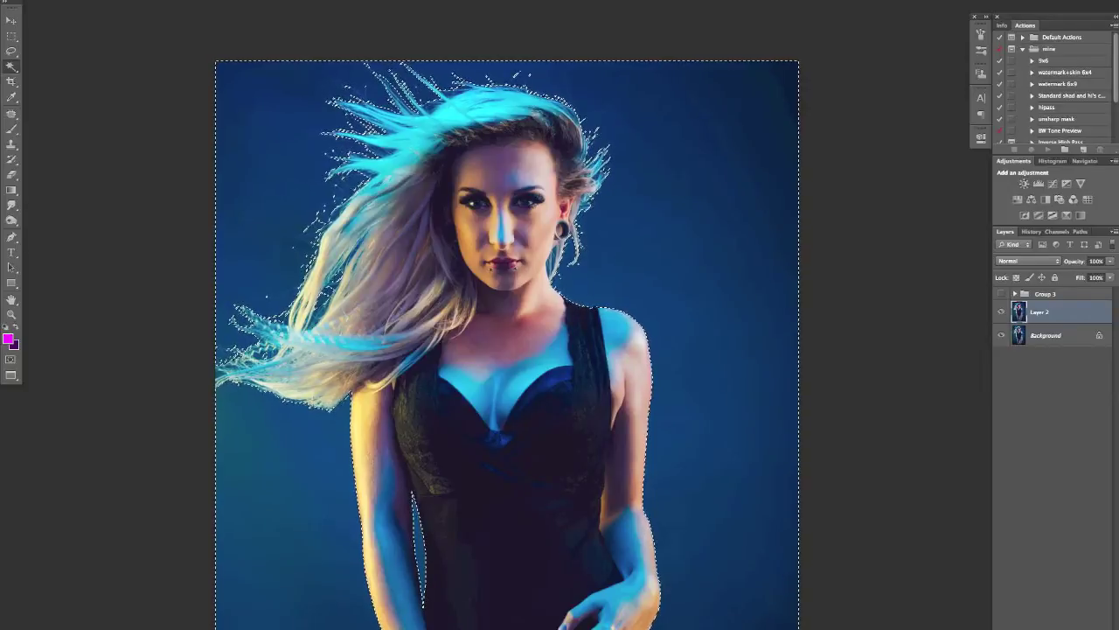
key("super+alt+r")
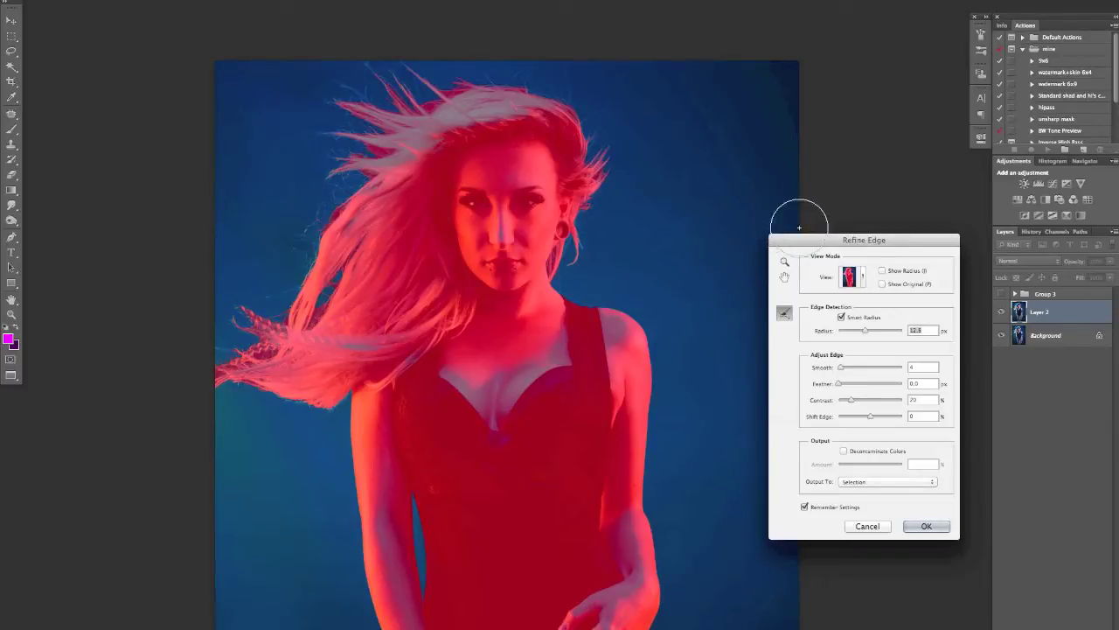
left_click_drag(806, 235, 751, 191)
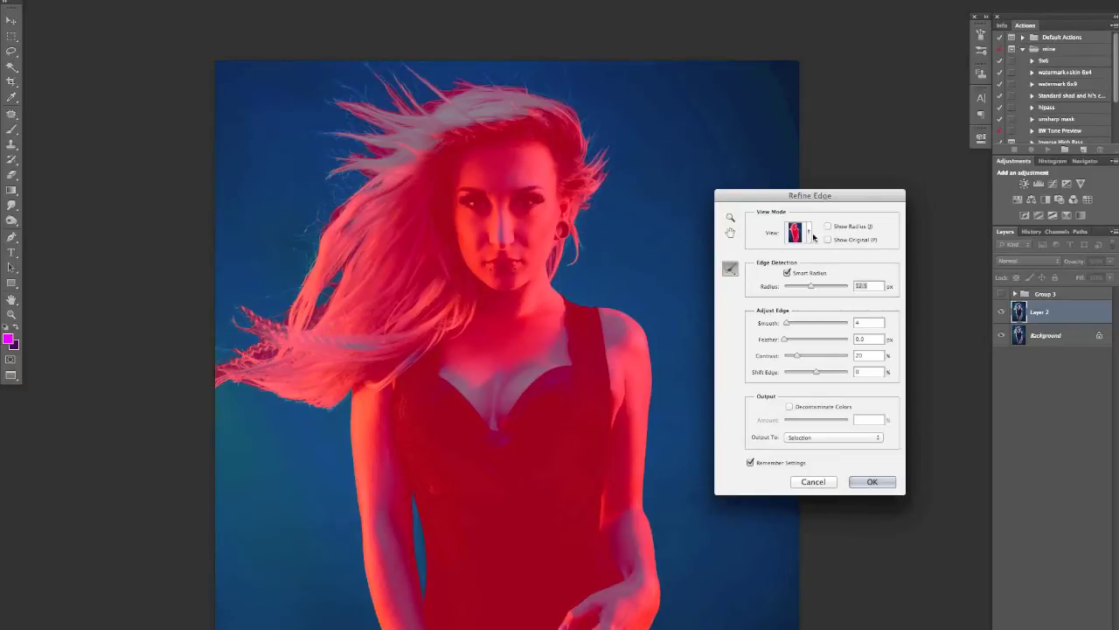
left_click(809, 232)
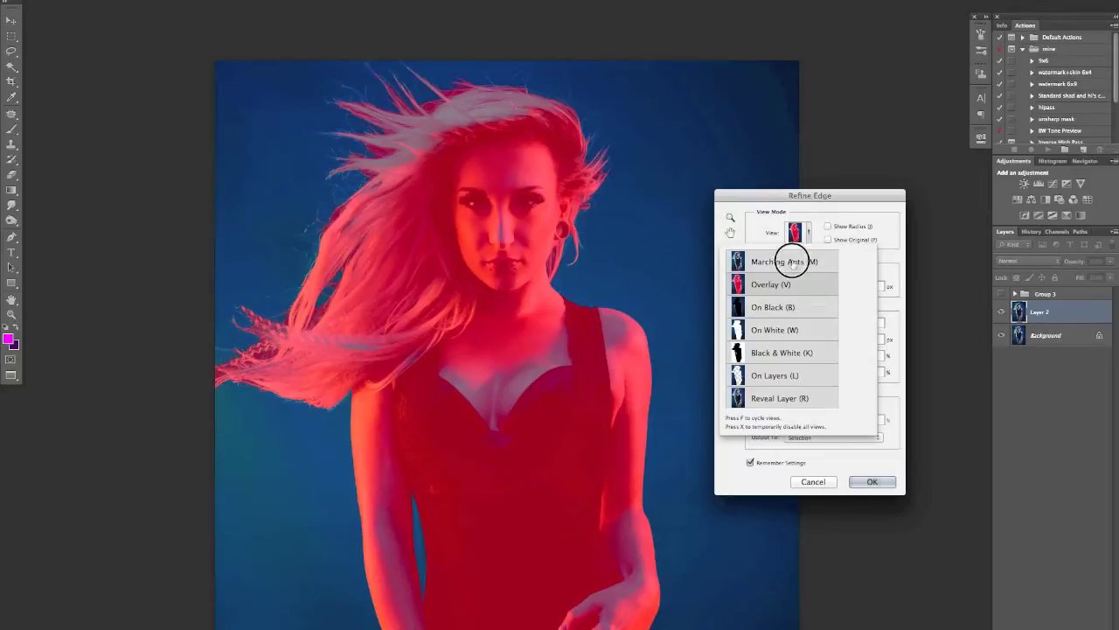
left_click(792, 261)
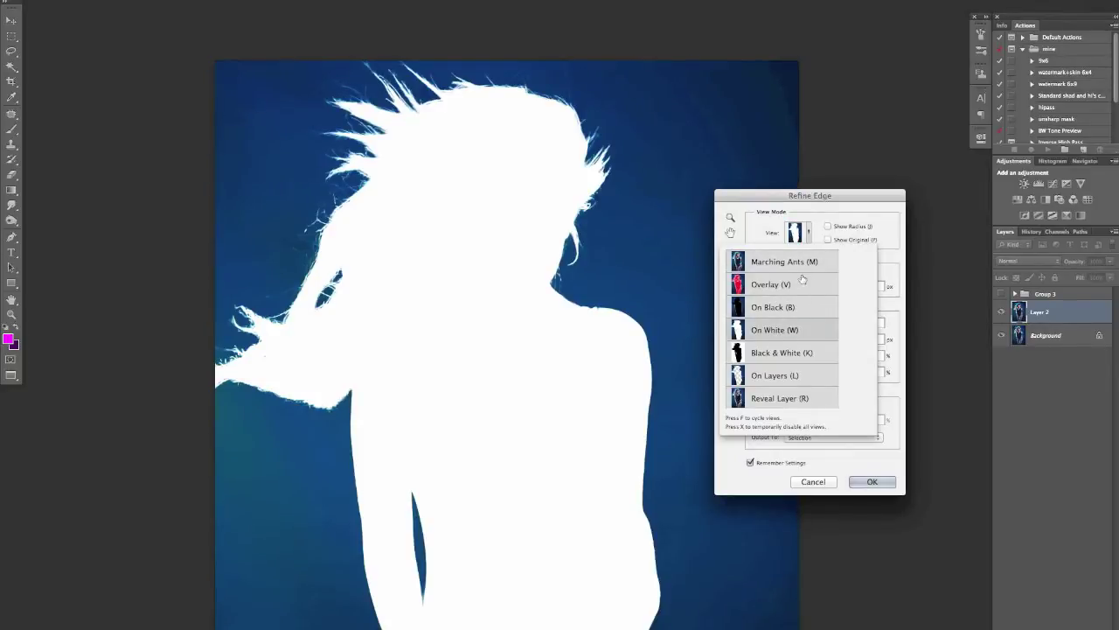
left_click(767, 281)
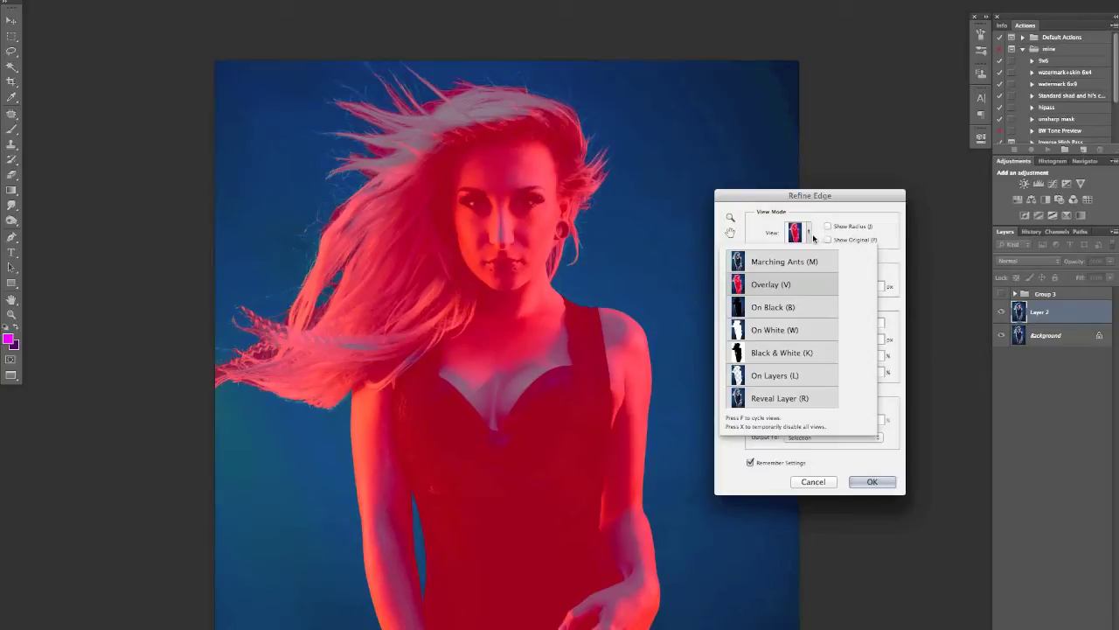
left_click(809, 234)
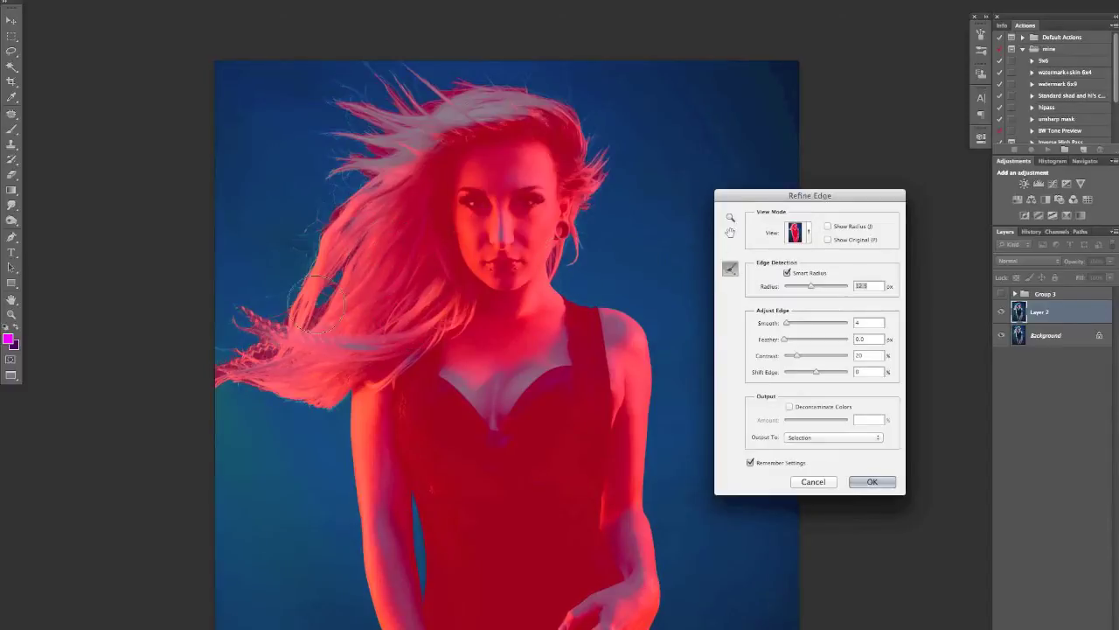
mouse_move(345, 396)
left_mouse_down()
mouse_move(238, 380)
mouse_move(210, 387)
mouse_move(216, 371)
mouse_move(278, 344)
mouse_move(231, 308)
mouse_move(279, 317)
mouse_move(323, 232)
mouse_move(302, 237)
mouse_move(291, 220)
mouse_move(328, 214)
mouse_move(324, 203)
mouse_move(361, 177)
mouse_move(382, 177)
mouse_move(315, 181)
mouse_move(321, 169)
mouse_move(398, 155)
mouse_move(340, 146)
mouse_move(332, 104)
mouse_move(398, 113)
mouse_move(372, 85)
mouse_move(397, 125)
mouse_move(385, 90)
mouse_move(418, 105)
mouse_move(430, 97)
mouse_move(416, 81)
mouse_move(447, 86)
mouse_move(438, 76)
mouse_move(573, 93)
mouse_move(593, 108)
mouse_move(601, 173)
mouse_move(588, 238)
mouse_move(563, 268)
mouse_move(591, 257)
mouse_move(620, 132)
mouse_move(554, 88)
mouse_move(464, 64)
mouse_move(376, 94)
mouse_move(324, 164)
mouse_move(352, 166)
mouse_move(288, 237)
mouse_move(259, 293)
mouse_move(331, 289)
mouse_move(354, 249)
mouse_move(278, 319)
mouse_move(254, 372)
mouse_move(324, 413)
left_mouse_up()
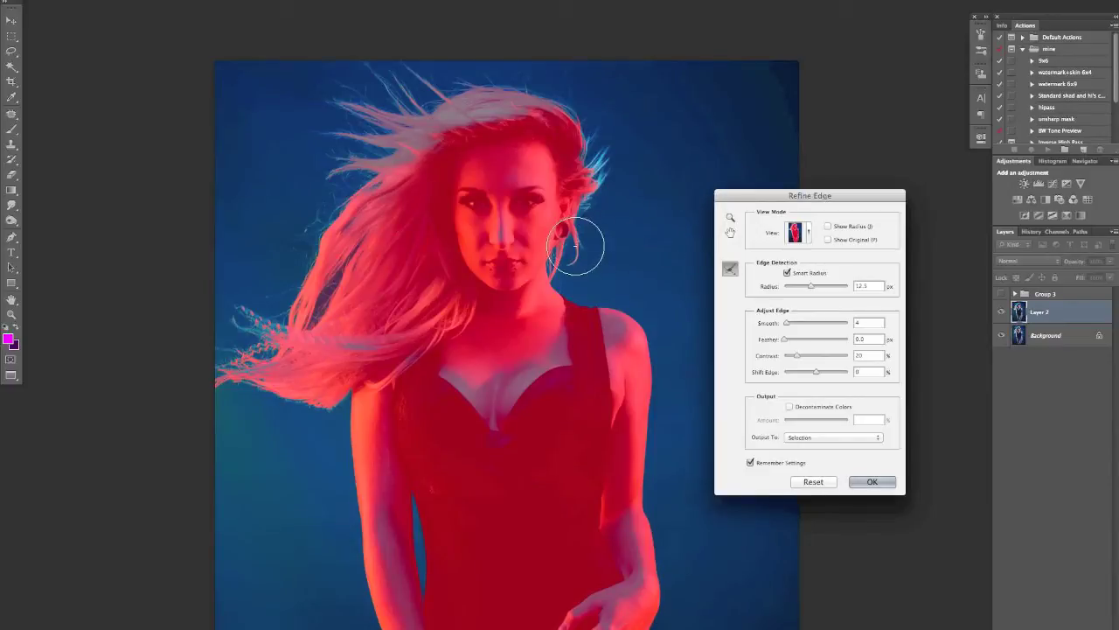
Erase the edge refinement from the hair near the ear and apply the Refine Edge settings.
key("alt")
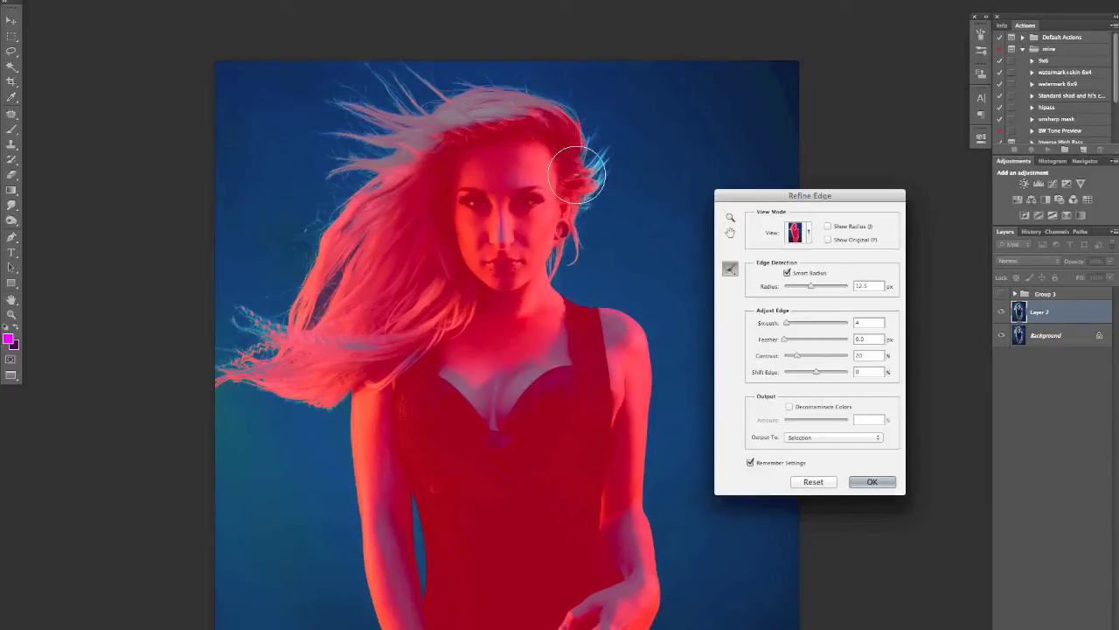
mouse_move(592, 168)
left_mouse_down()
mouse_move(709, 177)
mouse_move(633, 185)
mouse_move(651, 175)
mouse_move(618, 192)
mouse_move(623, 167)
mouse_move(624, 157)
left_mouse_up()
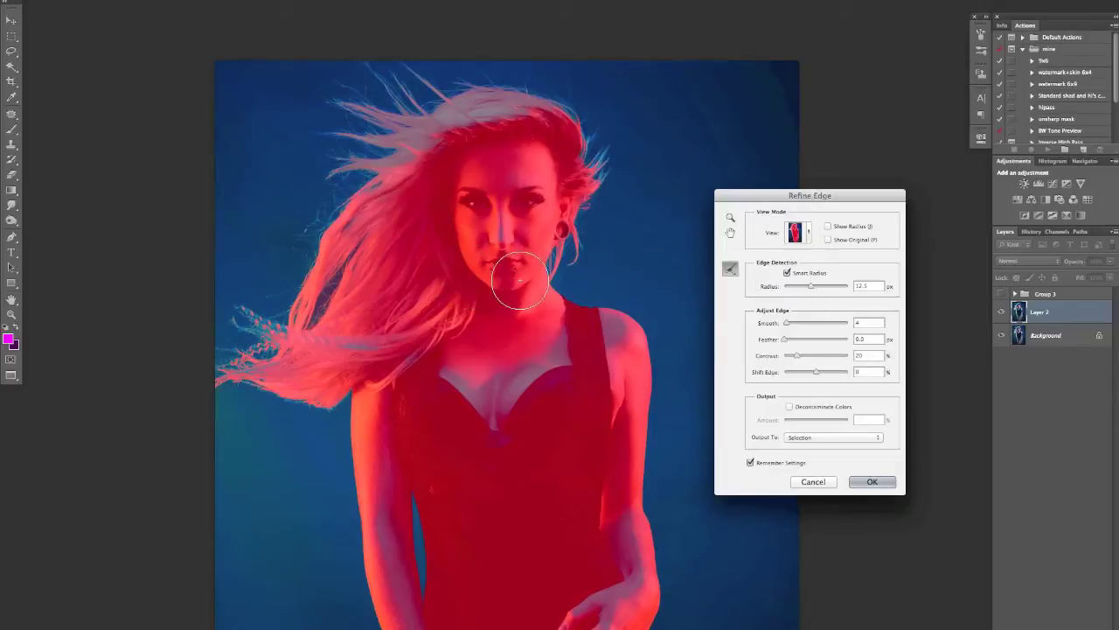
left_click(885, 487)
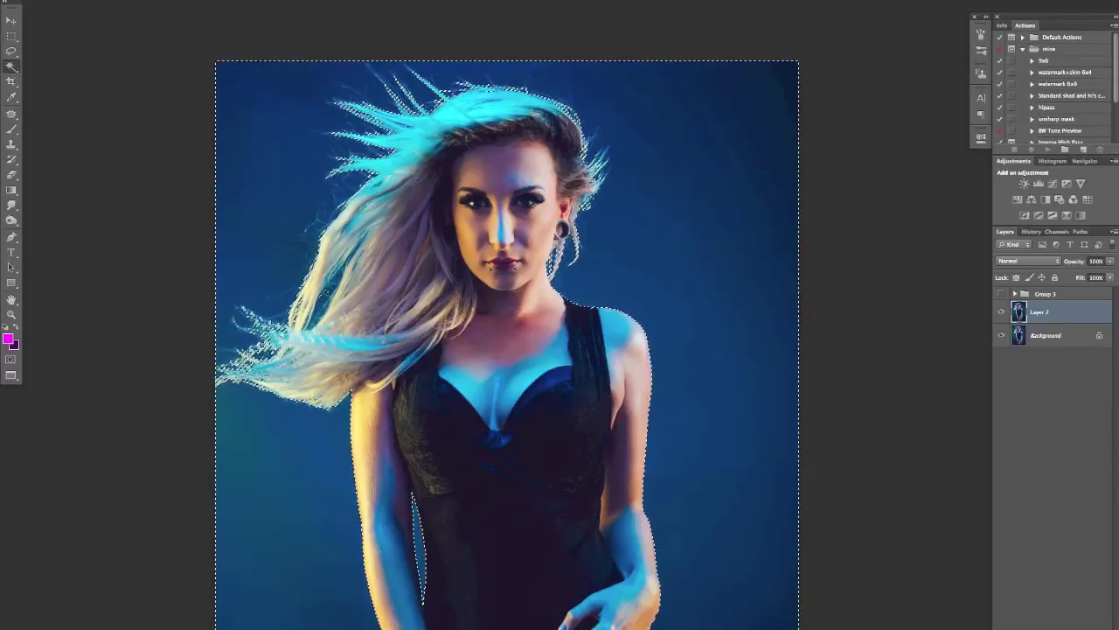
Create the empty Layer 10 above Layer 2 with Cmd+Shift+Option+N.
key("ctrl+shift+alt+n")
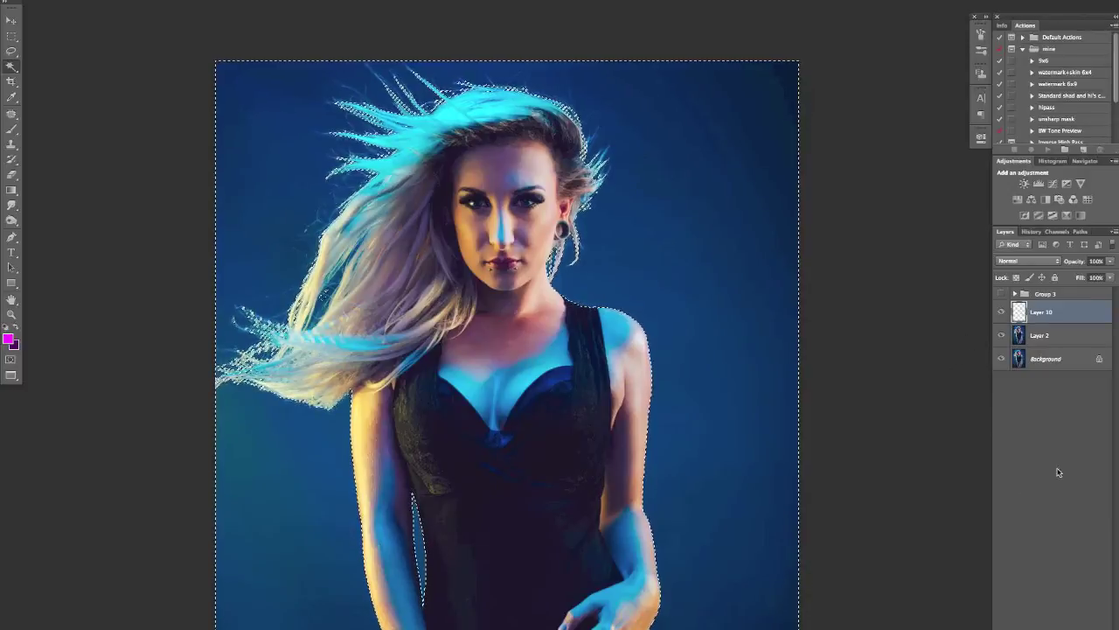
Mask Layer 10 with the figure selection, load that mask as a selection, then deselect.
left_click(1040, 628)
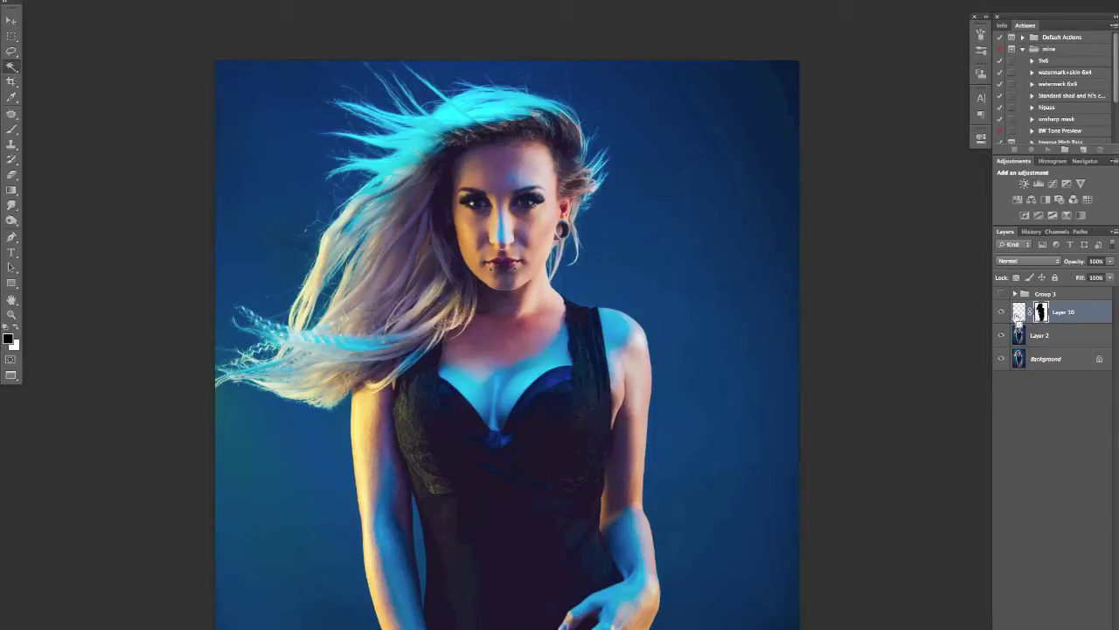
left_click(1041, 313, "super")
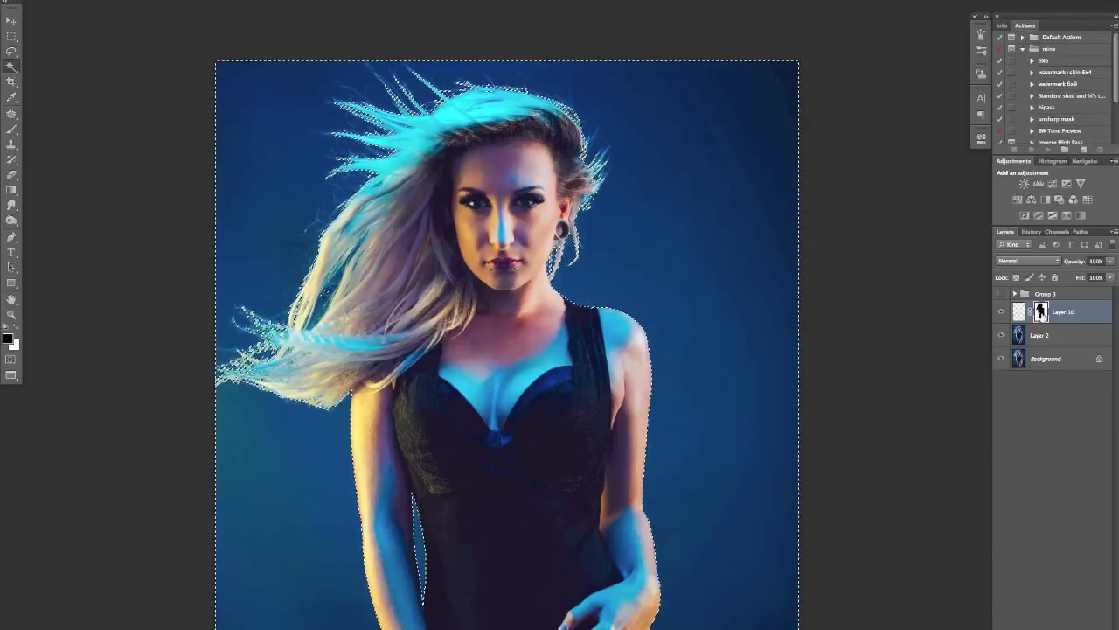
key("super+d")
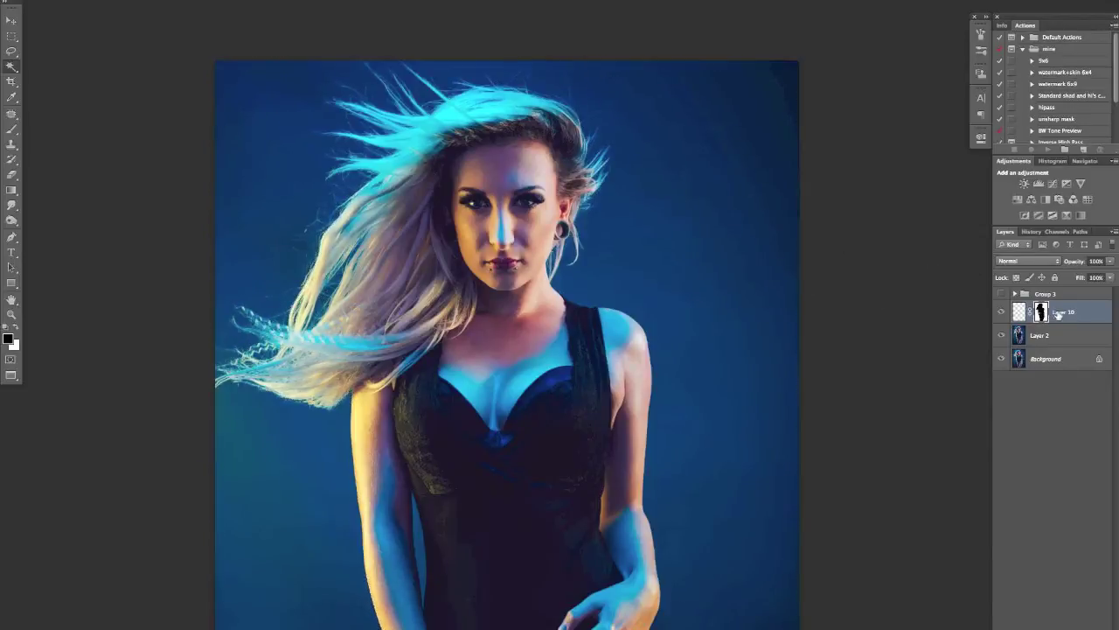
Target Layer 10's pixels, pick the Gradient tool, and sample dark backdrop blues for both colours.
left_click(1020, 312)
key("super+minus")
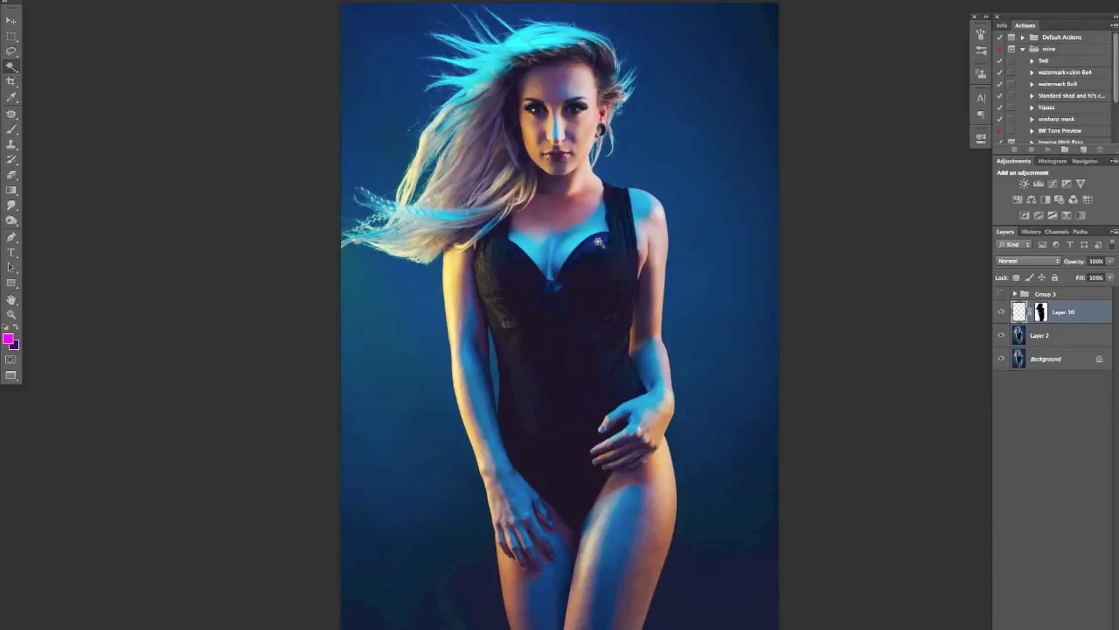
left_click(16, 189)
scroll(612, 200, "up", 3)
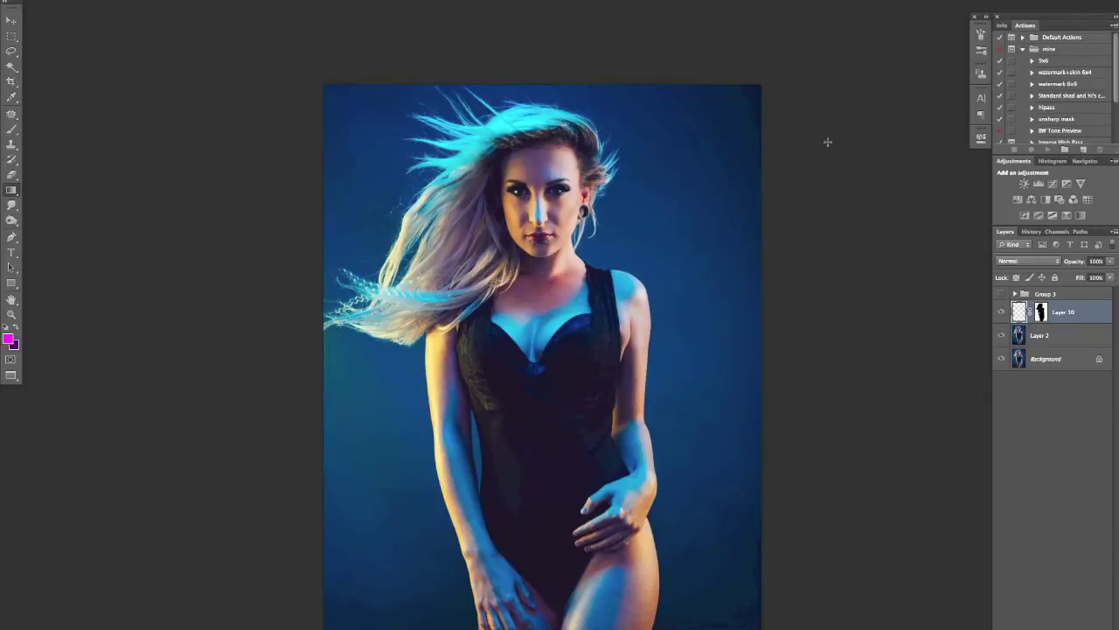
left_click(575, 91, "alt")
left_click(580, 90, "alt")
key("x")
left_click(572, 83, "alt")
left_click(572, 83, "alt")
scroll(608, 172, "down", 5)
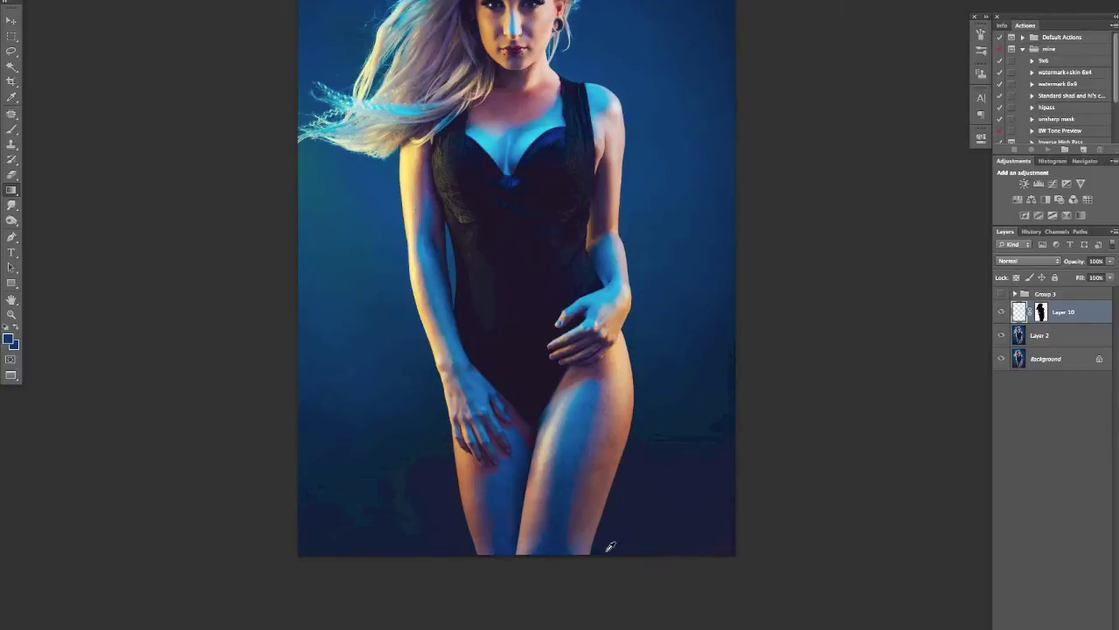
left_click(617, 541)
Sample a brighter backdrop blue and draw a vertical gradient from the photo's top to bottom.
left_click_drag(548, 252, 544, 339)
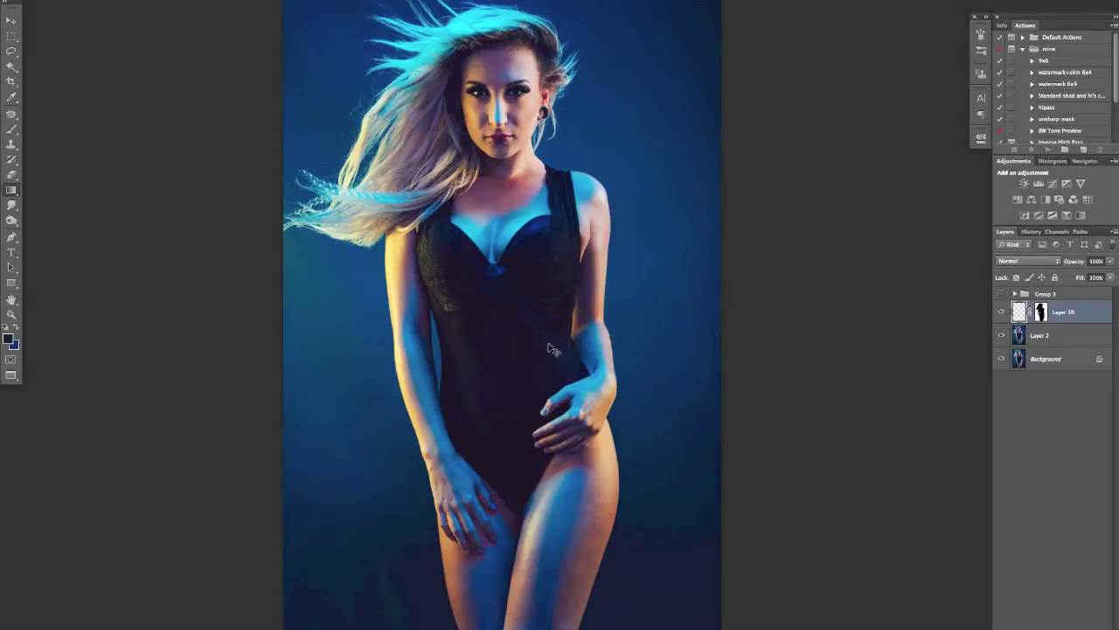
key("ctrl+minus")
left_click(642, 235)
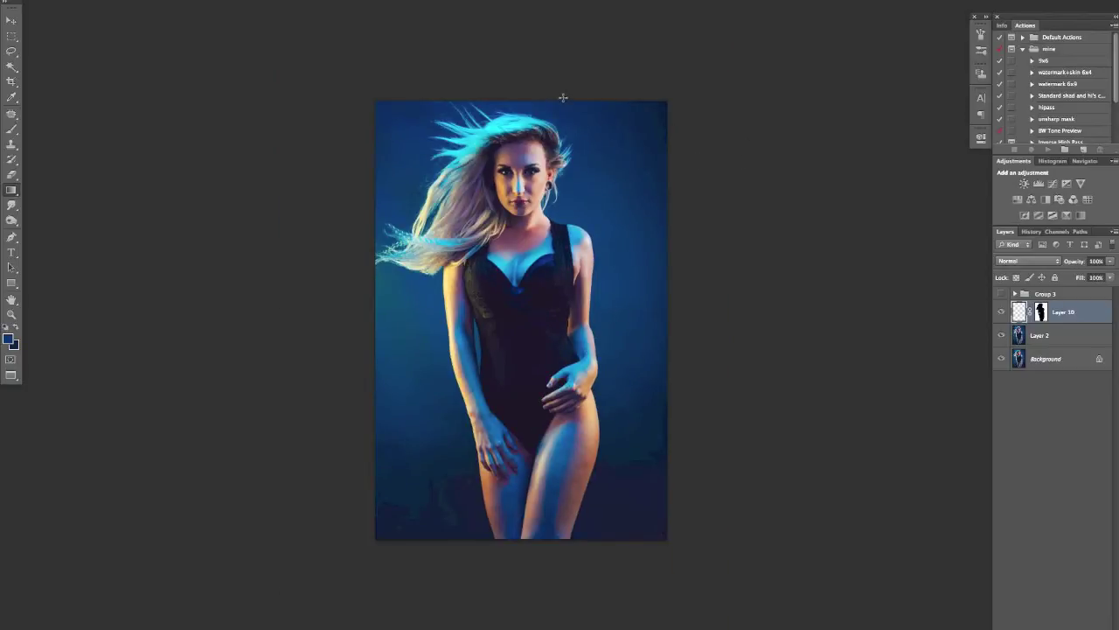
mouse_move(565, 97)
left_mouse_down()
mouse_move(569, 200)
mouse_move(620, 463)
mouse_move(582, 544)
left_mouse_up()
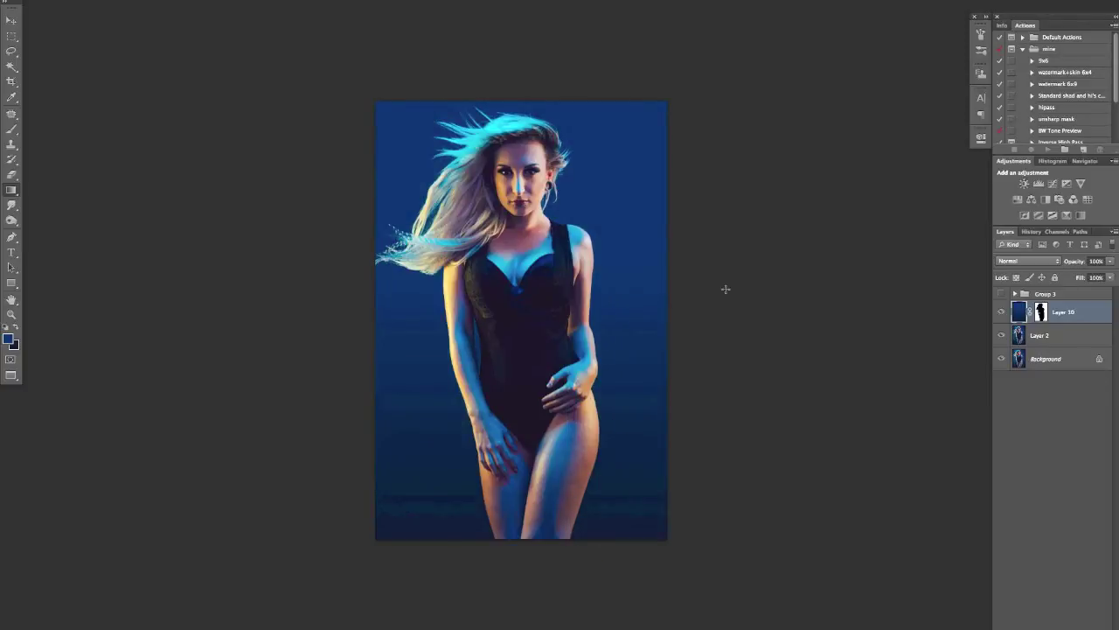
key("ctrl+plus")
key("ctrl+plus")
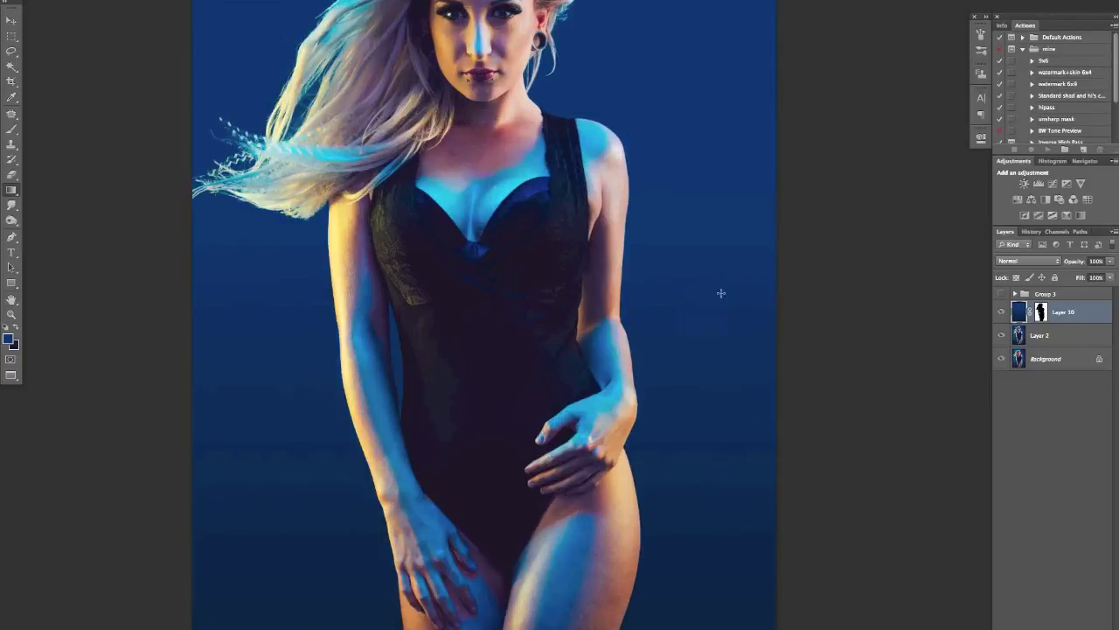
Zoom in on the head and toggle Layer 10 to compare against the original backdrop.
left_click_drag(667, 289, 660, 334)
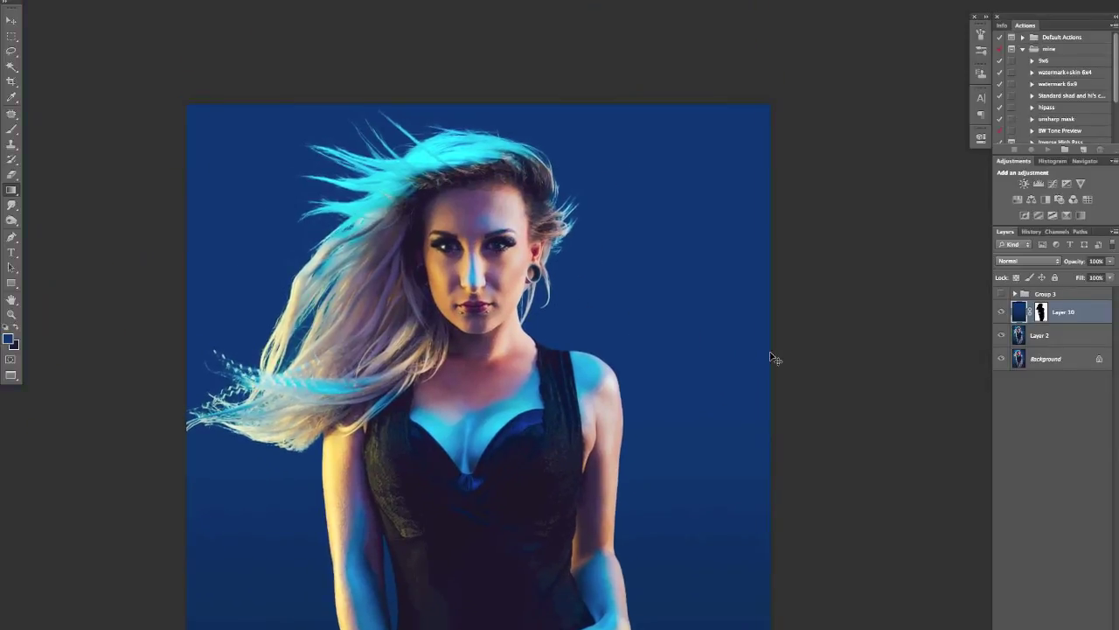
key("ctrl+plus")
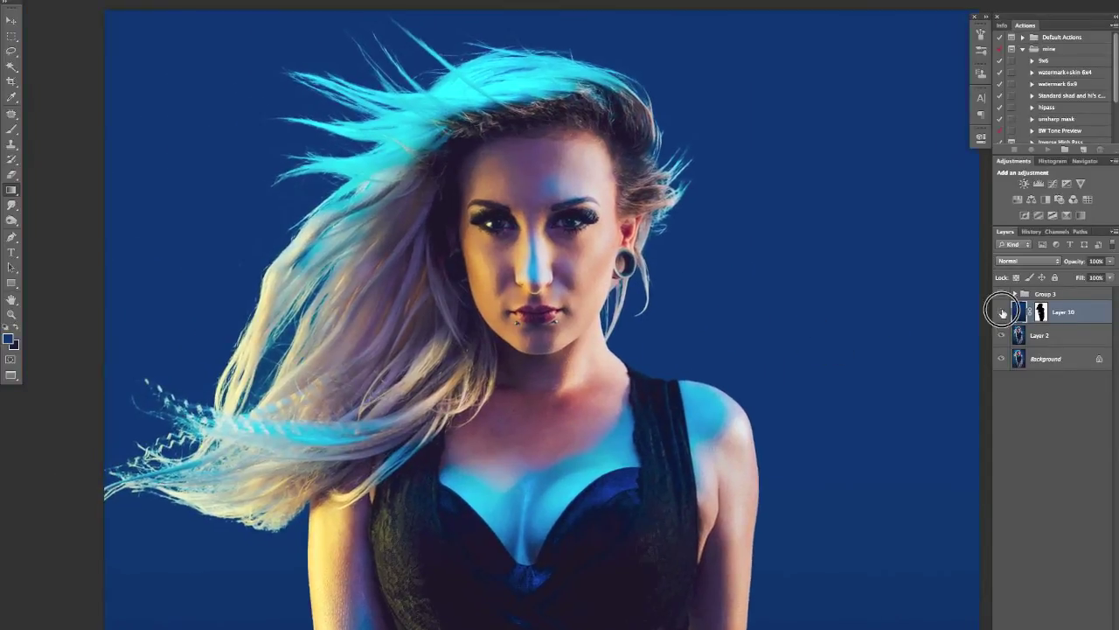
left_click(1002, 312)
left_click(1002, 313)
left_click(1002, 312)
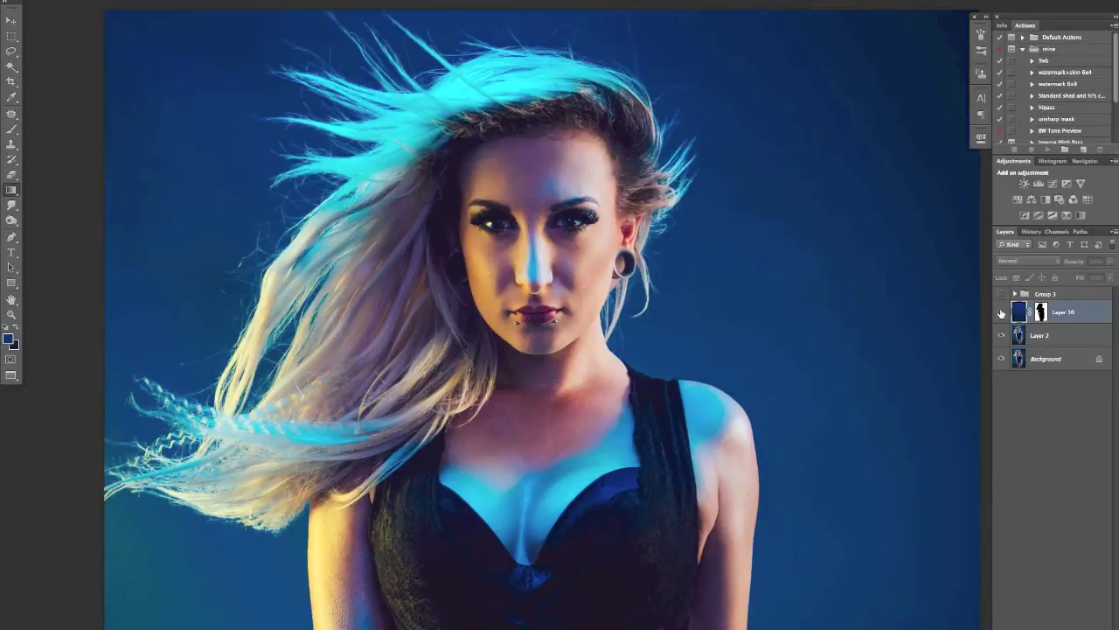
left_click(1002, 313)
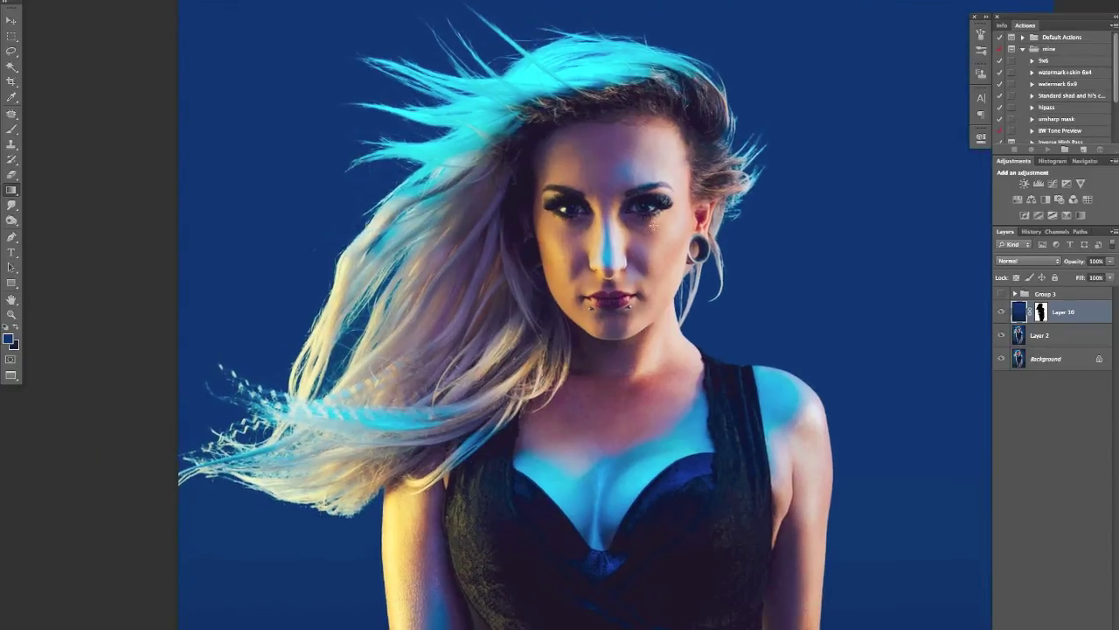
Recentre the portrait and lower Layer 10's opacity to about 68%.
left_click_drag(640, 236, 632, 290)
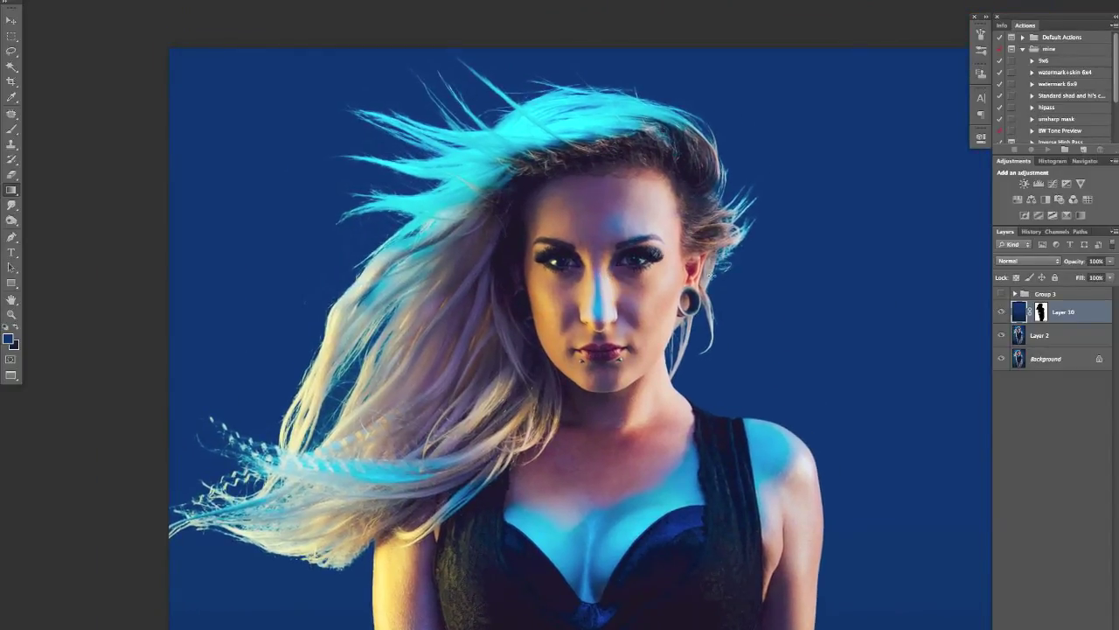
left_click_drag(536, 329, 674, 313)
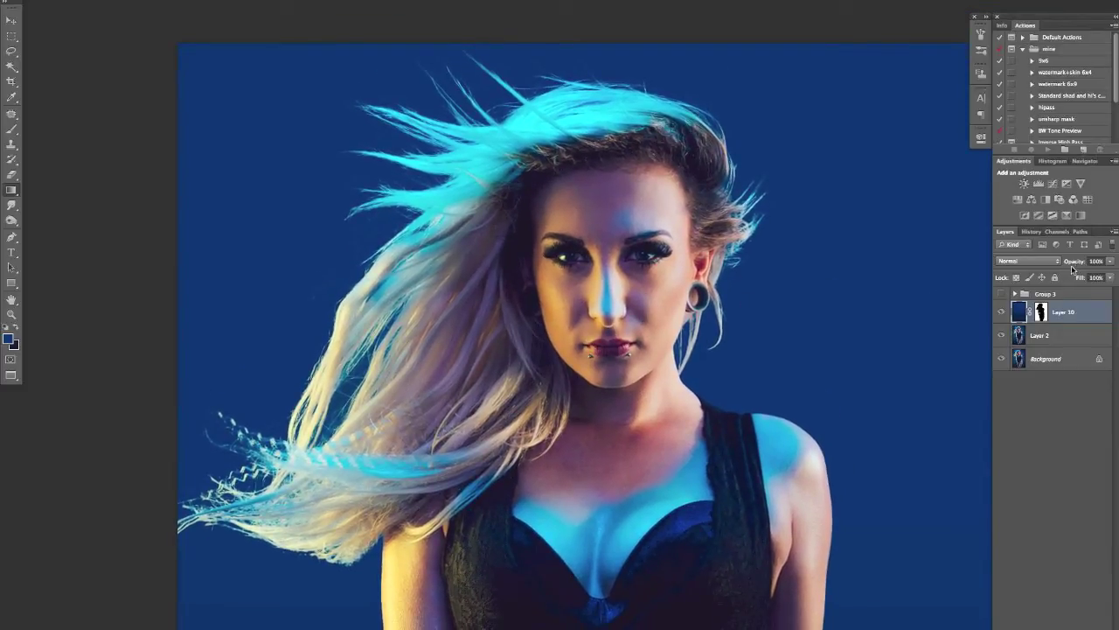
mouse_move(1077, 262)
left_mouse_down()
mouse_move(1049, 263)
mouse_move(1075, 262)
mouse_move(1065, 262)
left_mouse_up()
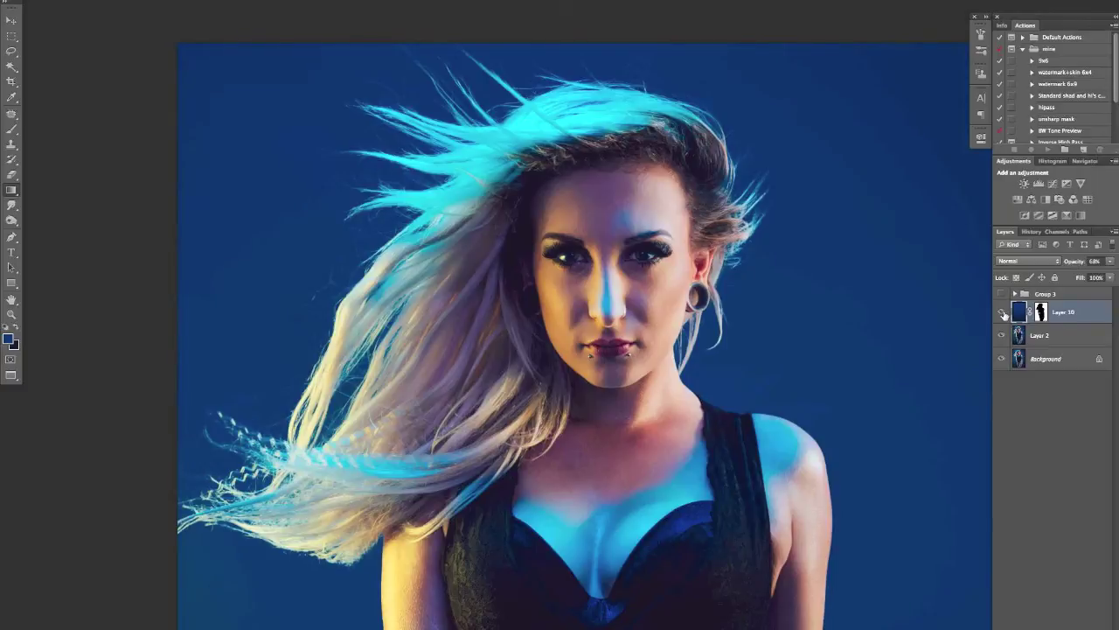
left_click(1004, 312)
Compare Layer 10 on and off, then lower its opacity from 68% to 63% and 59%.
left_click(1004, 312)
left_click(1004, 312)
left_click(1004, 312)
key("ctrl+minus")
mouse_move(1075, 260)
left_mouse_down()
mouse_move(1068, 289)
mouse_move(1069, 264)
left_mouse_up()
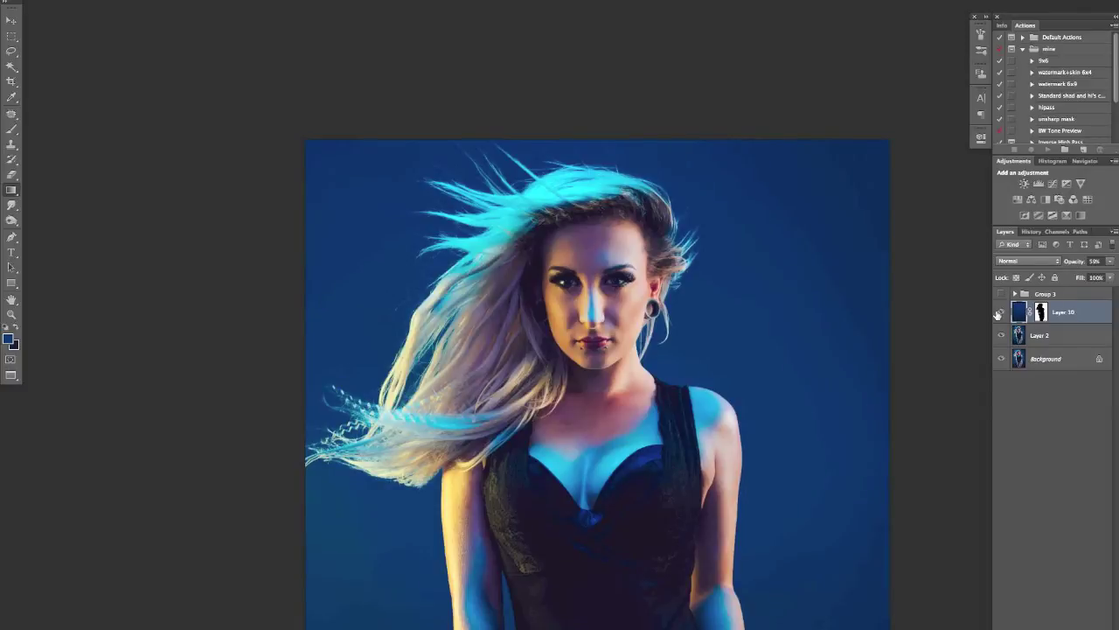
left_click(1003, 312)
Zoom out to the whole photo and toggle Layer 10 repeatedly, leaving it visible at 59%.
left_click(1004, 312)
key("ctrl+minus")
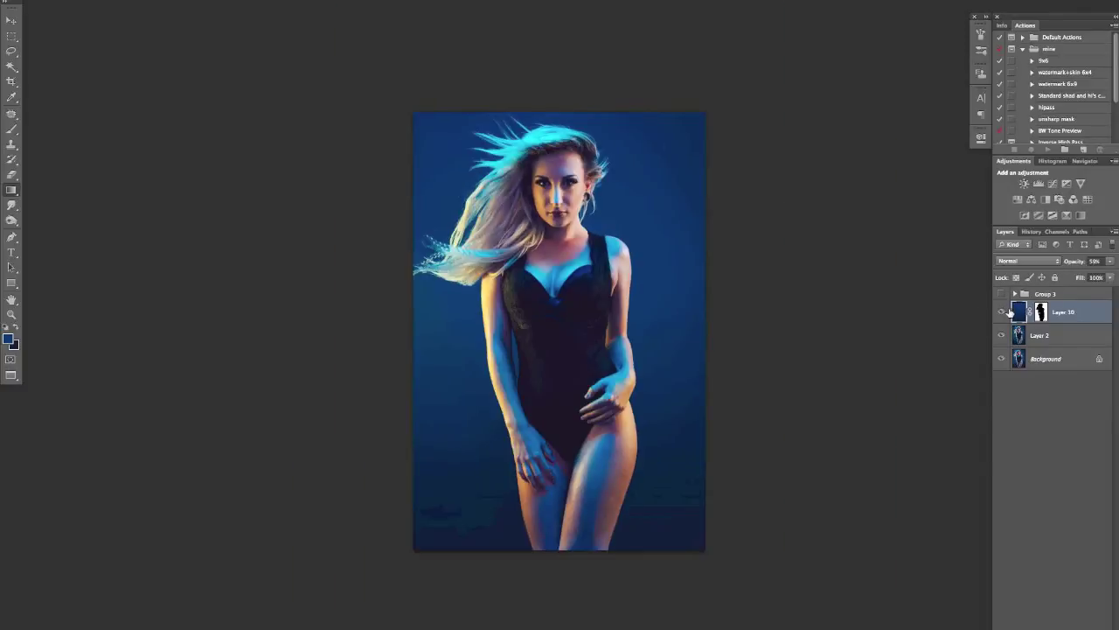
left_click(1004, 312)
left_click(1004, 312)
left_click(1004, 312)
left_click(1004, 312)
left_click(1004, 312)
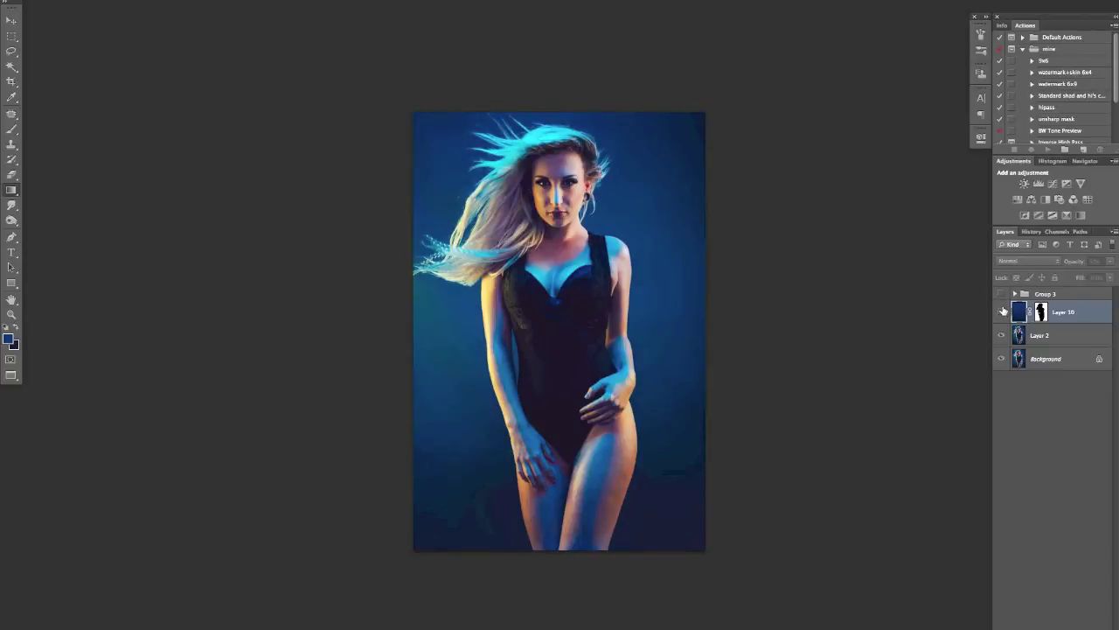
left_click(1004, 312)
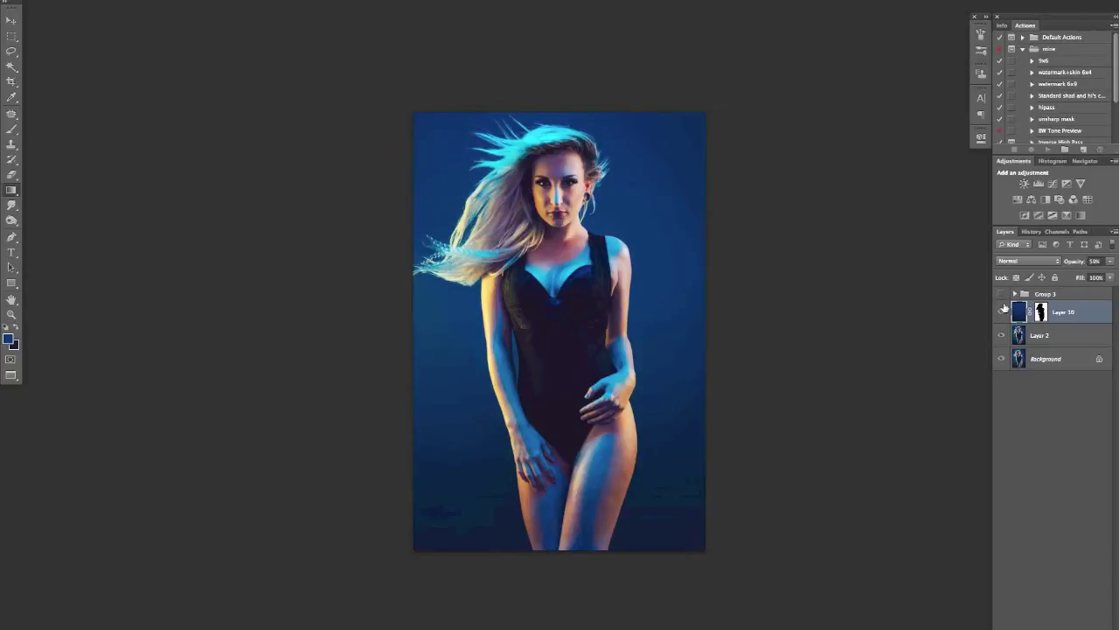
left_click(1003, 313)
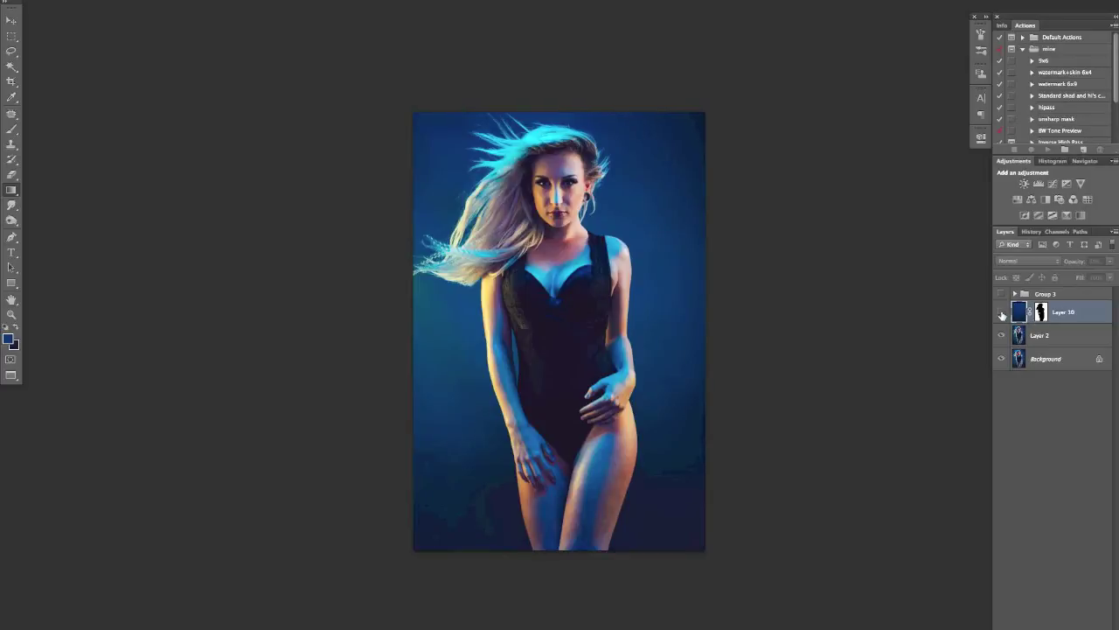
left_click(1003, 313)
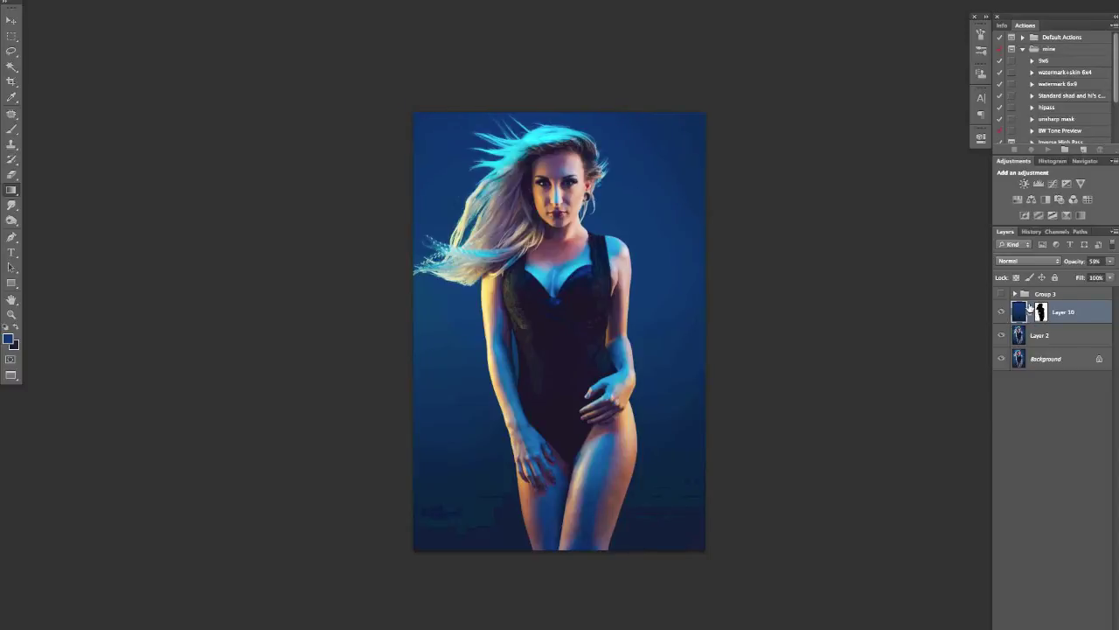
Create a new empty Layer 11 above Layer 10 with Cmd+Shift+Alt+N.
key("ctrl+plus")
left_click_drag(666, 304, 655, 375)
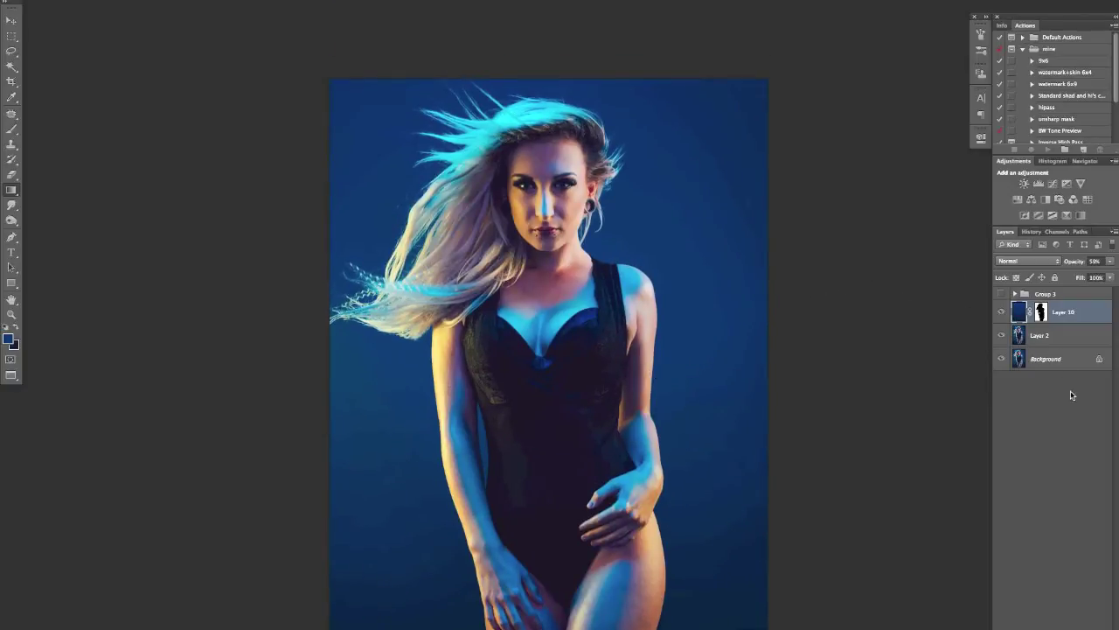
key("ctrl+shift+alt+n")
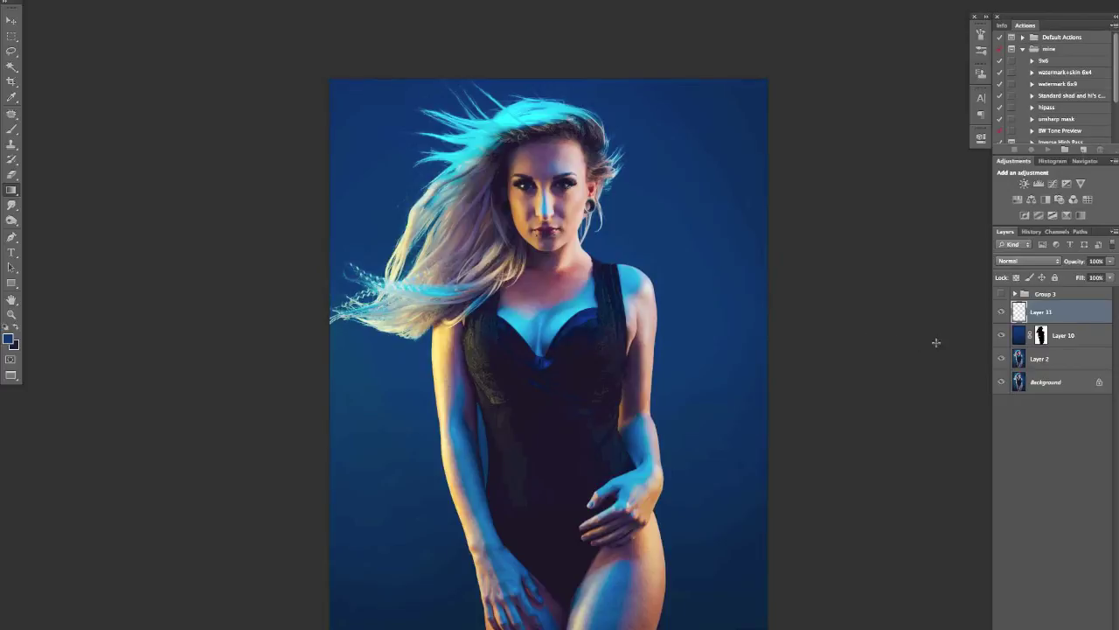
Set the foreground colour to a vivid magenta in the Color Picker.
key("ctrl+minus")
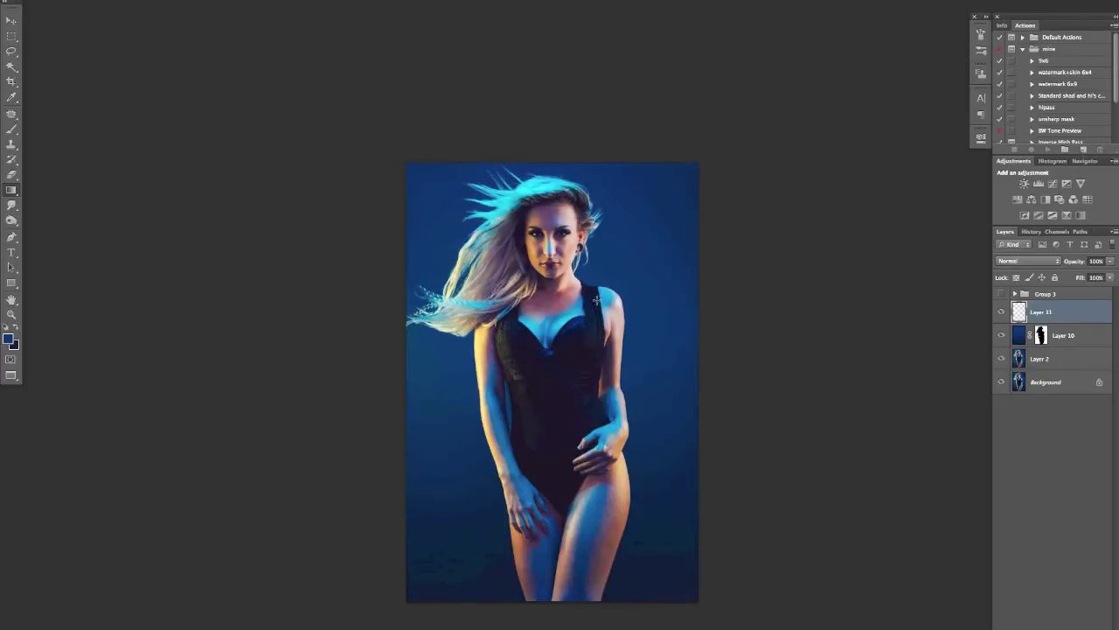
left_click(10, 336)
left_click(186, 393)
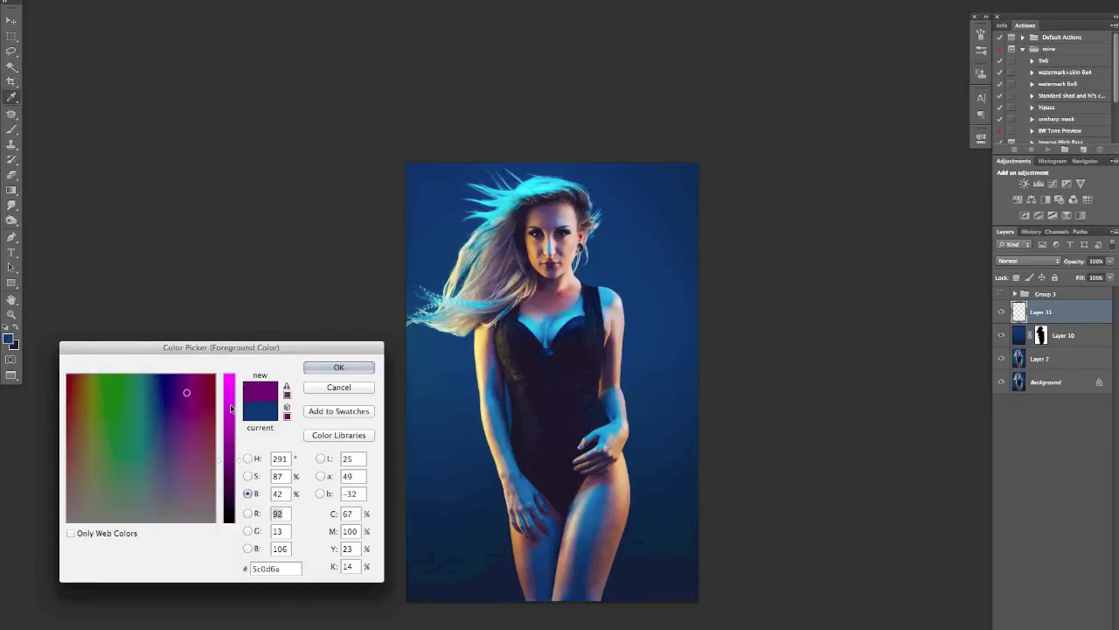
left_click_drag(232, 409, 231, 377)
left_click(339, 367)
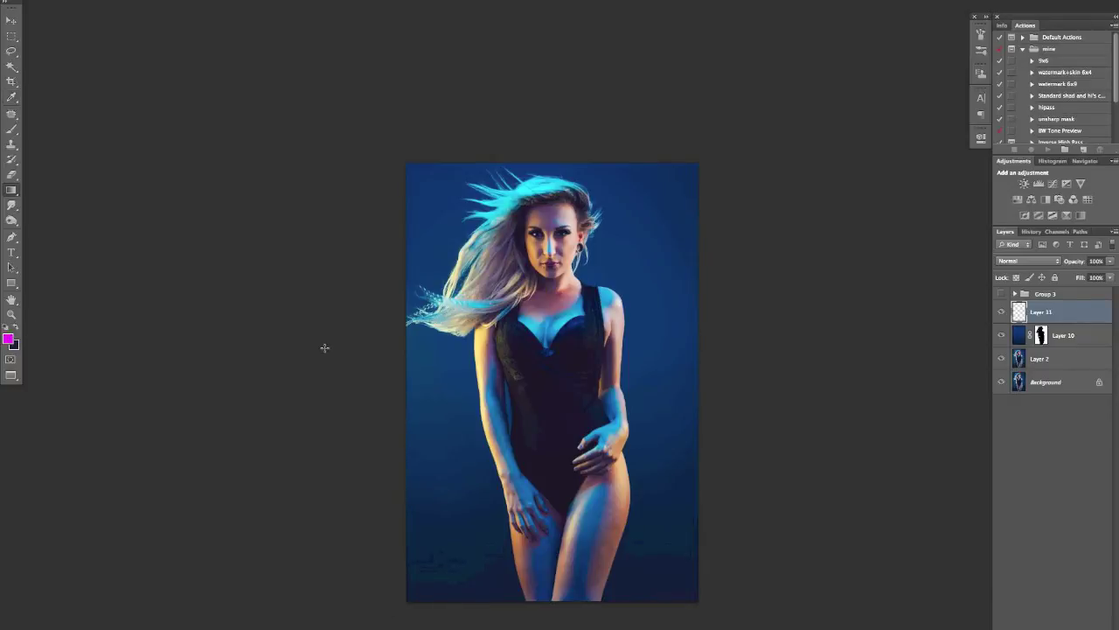
Make dark purple the foreground with magenta behind it, and load Layer 10's mask as a selection.
left_click(17, 326)
left_click(8, 338)
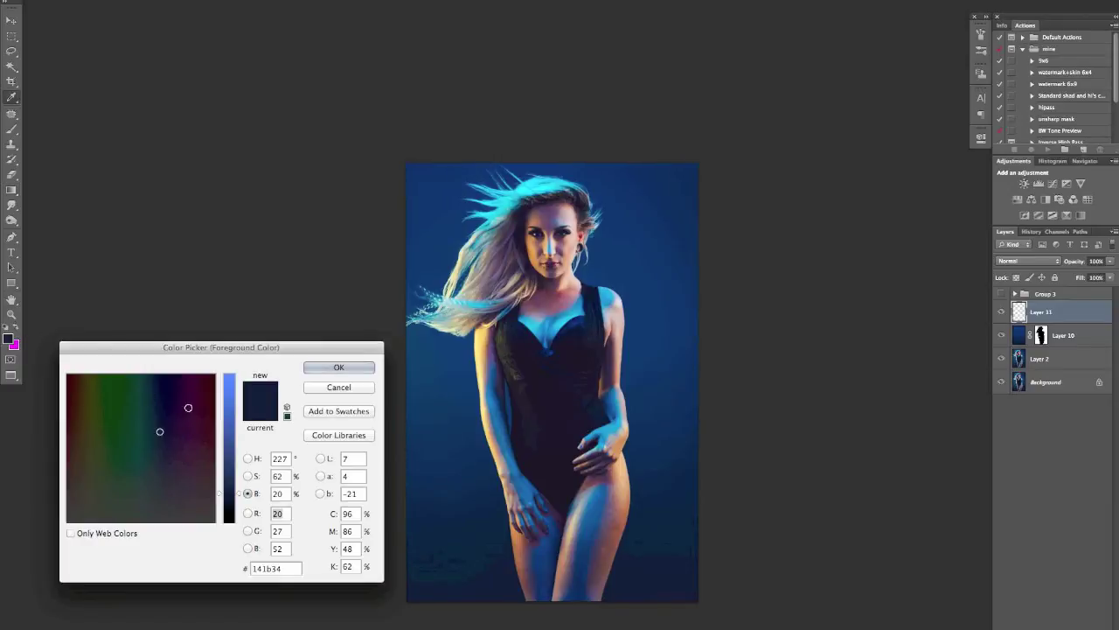
left_click(231, 407)
left_click(183, 395)
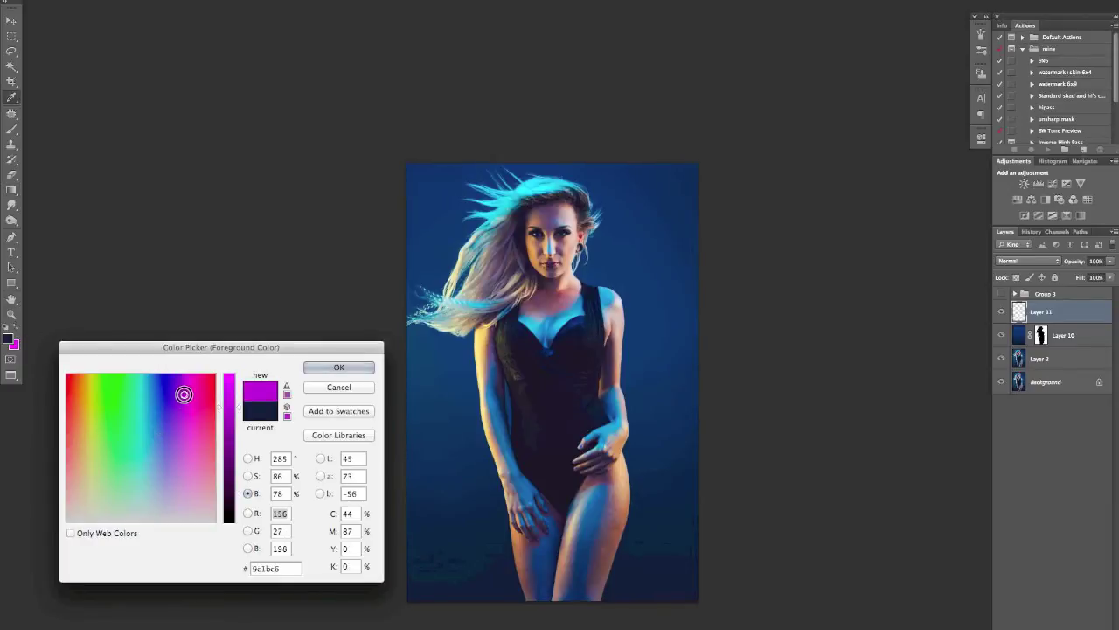
left_click(229, 440)
left_click(338, 367)
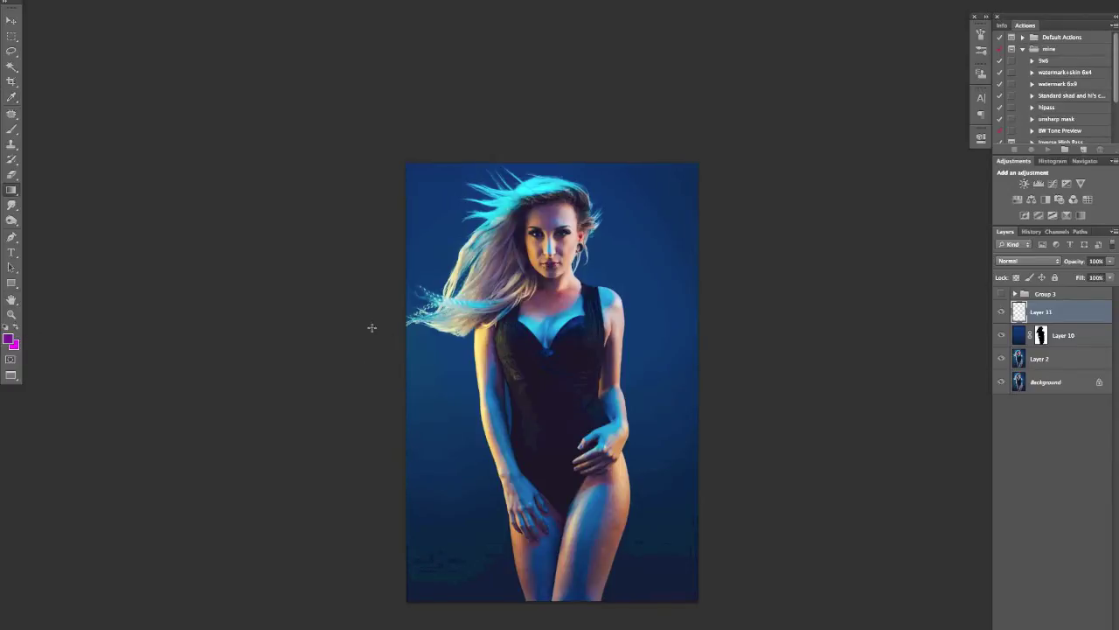
left_click(1041, 335, "ctrl")
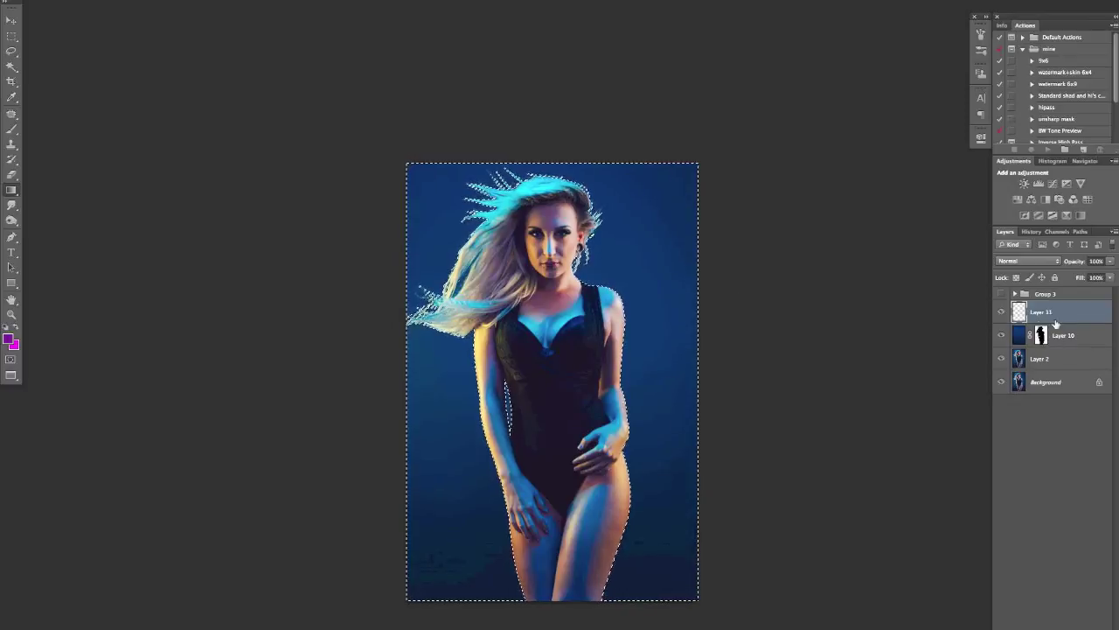
Mask Layer 11 to the silhouette selection, target its pixels, and hide blue Layer 10.
left_click(1053, 621)
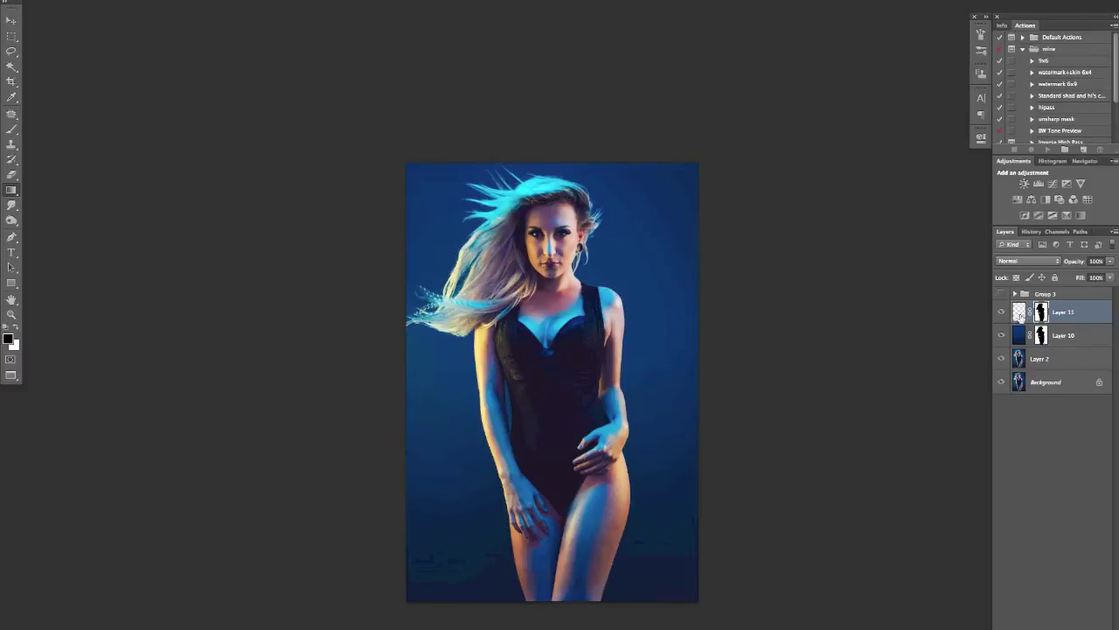
left_click(1019, 312)
left_click(1002, 335)
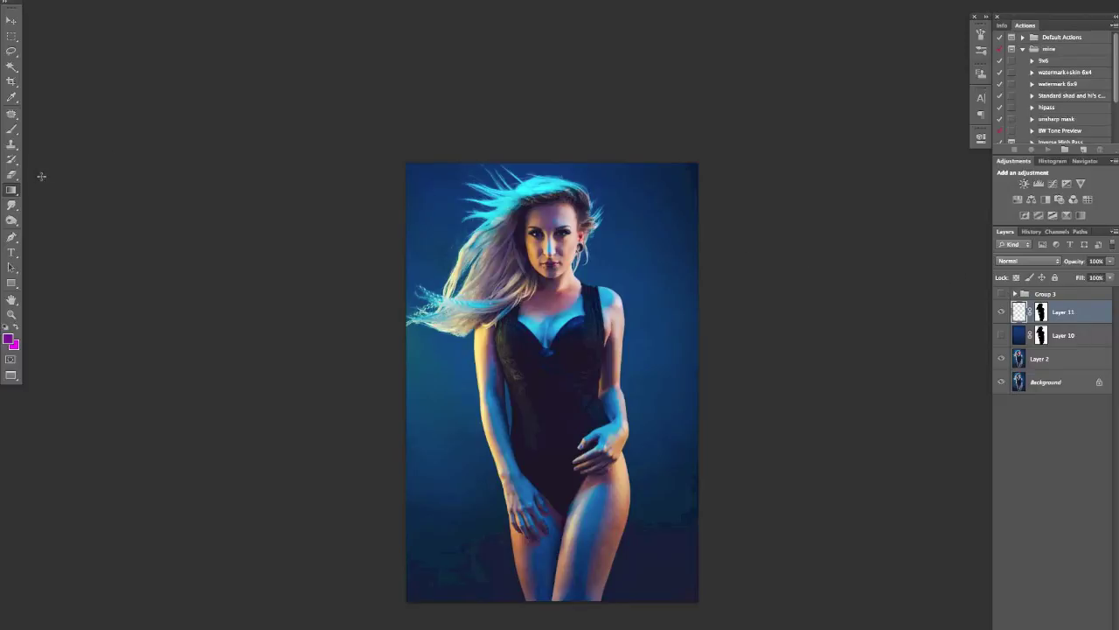
Fill Layer 11 with a vertical magenta-to-purple gradient, then zoom in on her face.
key("x")
mouse_move(602, 154)
left_mouse_down()
mouse_move(572, 550)
mouse_move(620, 591)
left_mouse_up()
key("ctrl+plus")
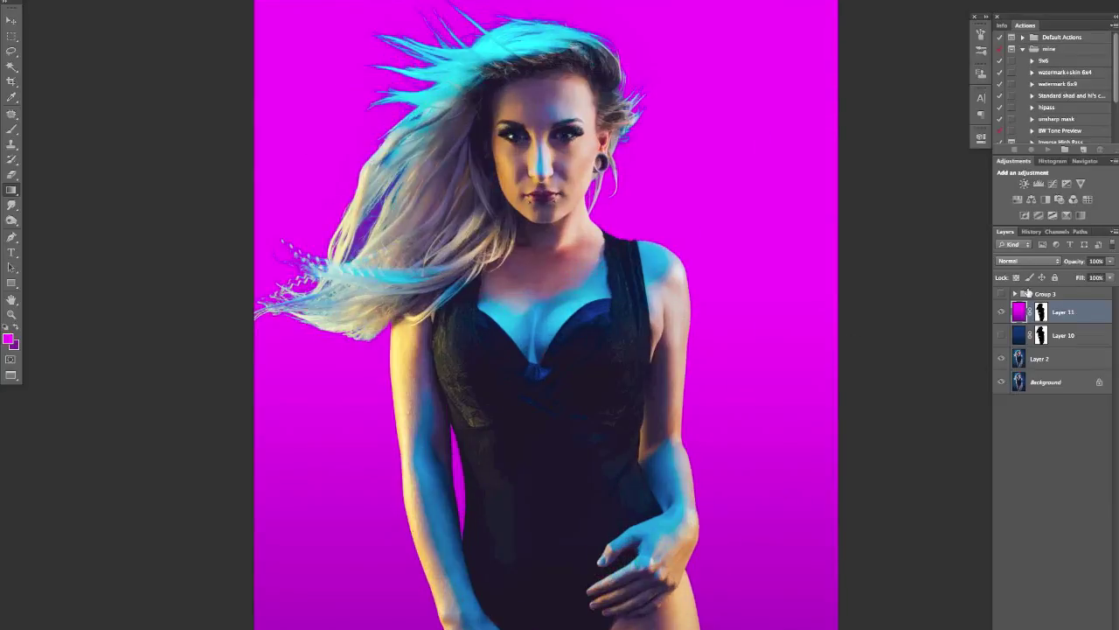
left_click_drag(552, 233, 583, 366)
key("ctrl+plus")
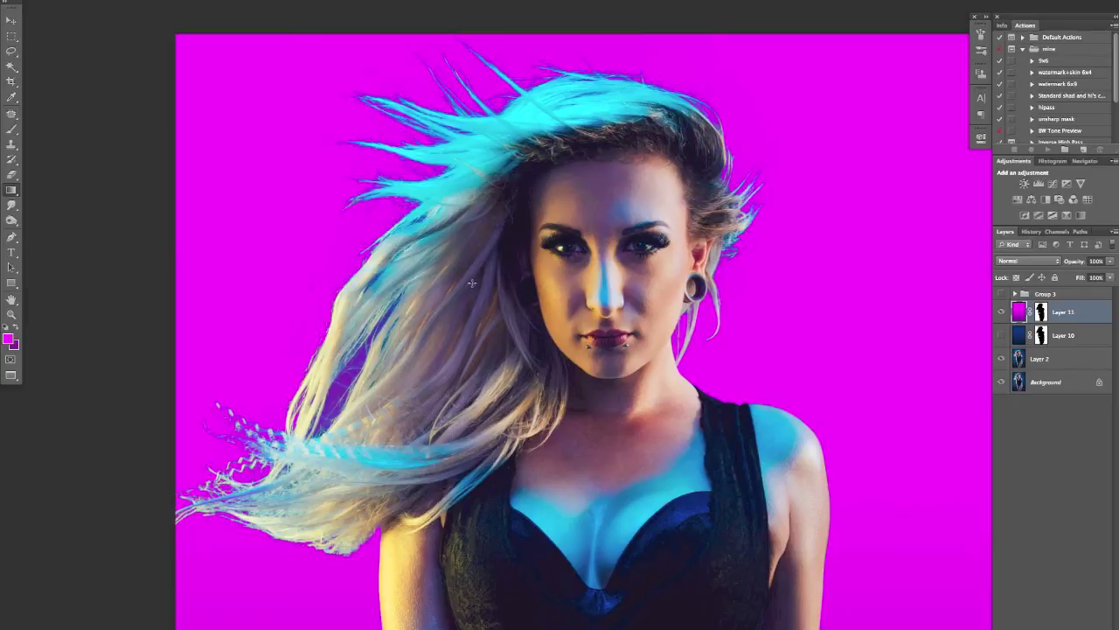
Hide the magenta Layer 11 and make the blue Layer 10 visible again.
left_click(1001, 311)
left_click(1001, 312)
left_click(1001, 312)
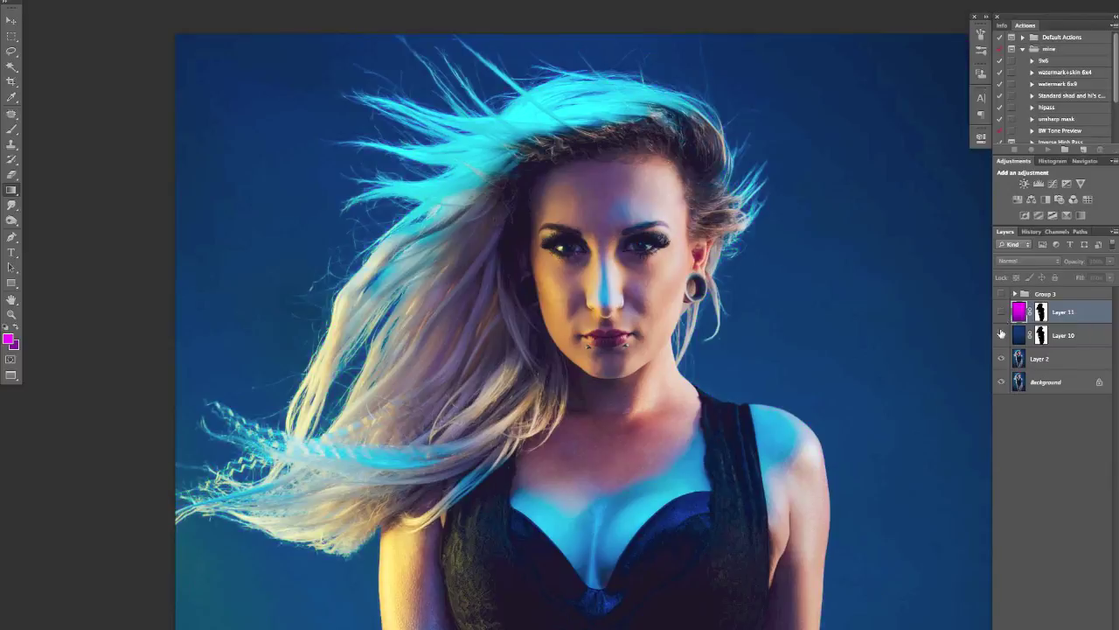
Switch Group 3's teal colour grade back on over the blue backdrop version.
key("ctrl+minus")
key("ctrl+minus")
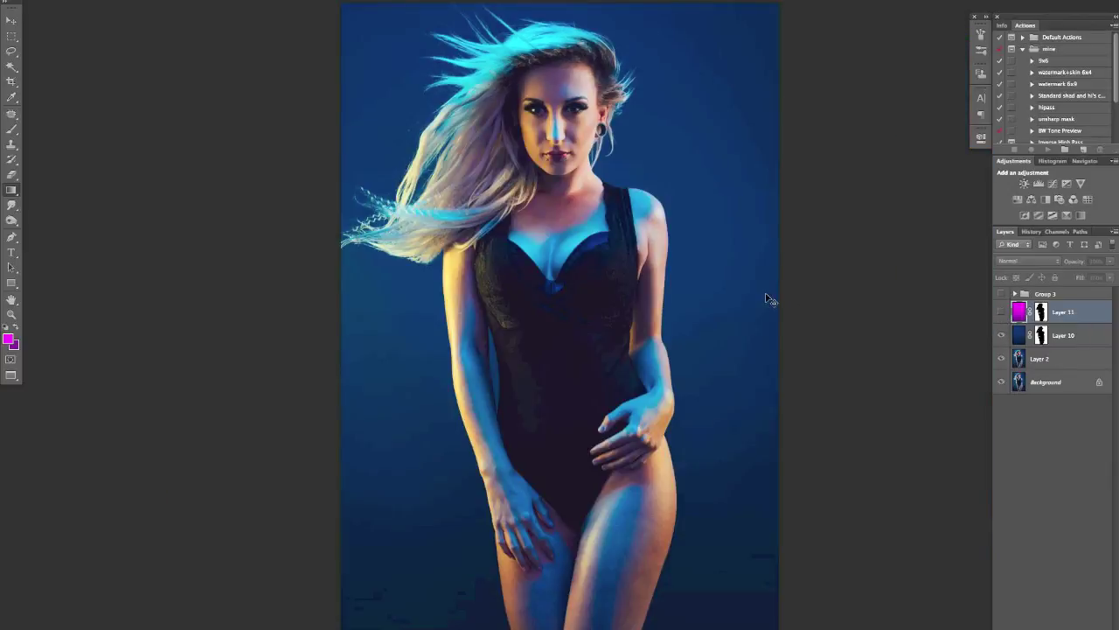
key("ctrl+minus")
key("ctrl+plus")
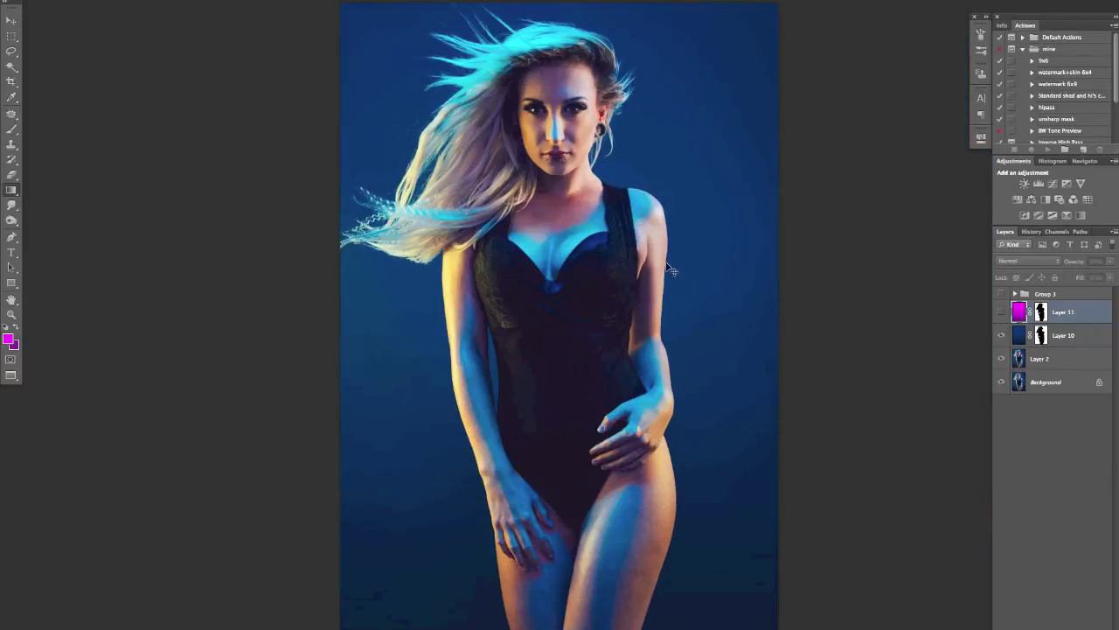
key("ctrl+plus")
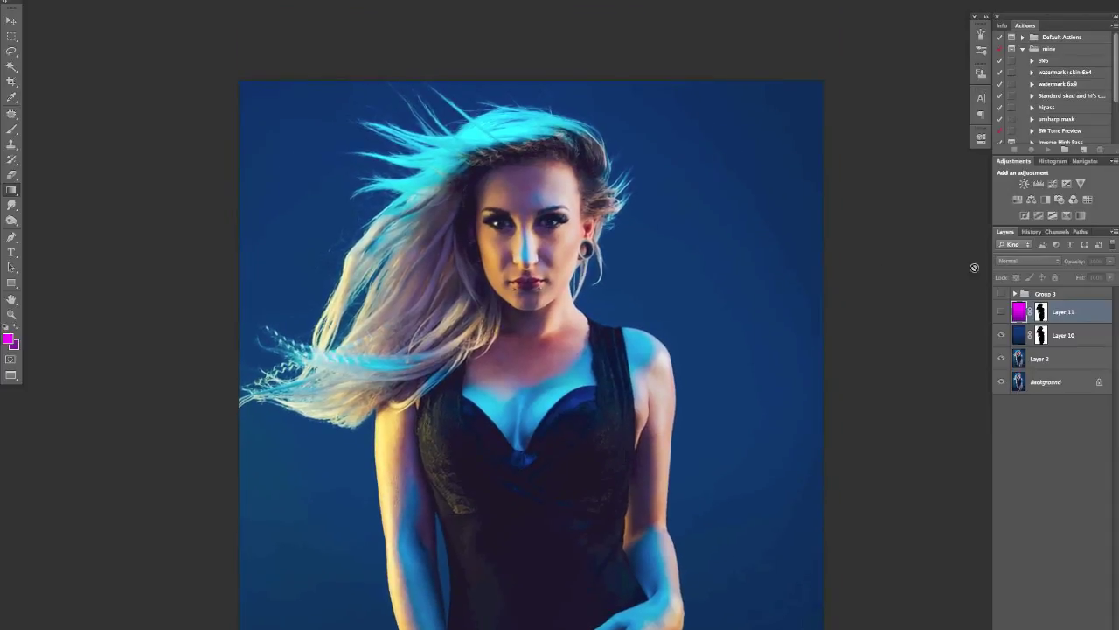
left_click(1002, 294)
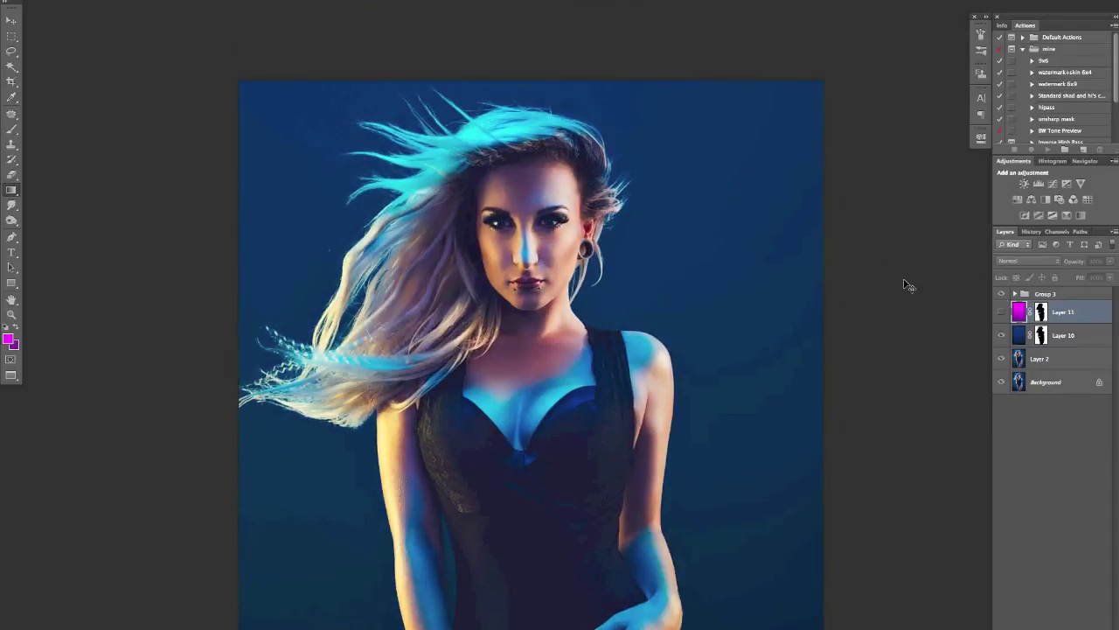
key("ctrl+plus")
left_click_drag(685, 274, 678, 332)
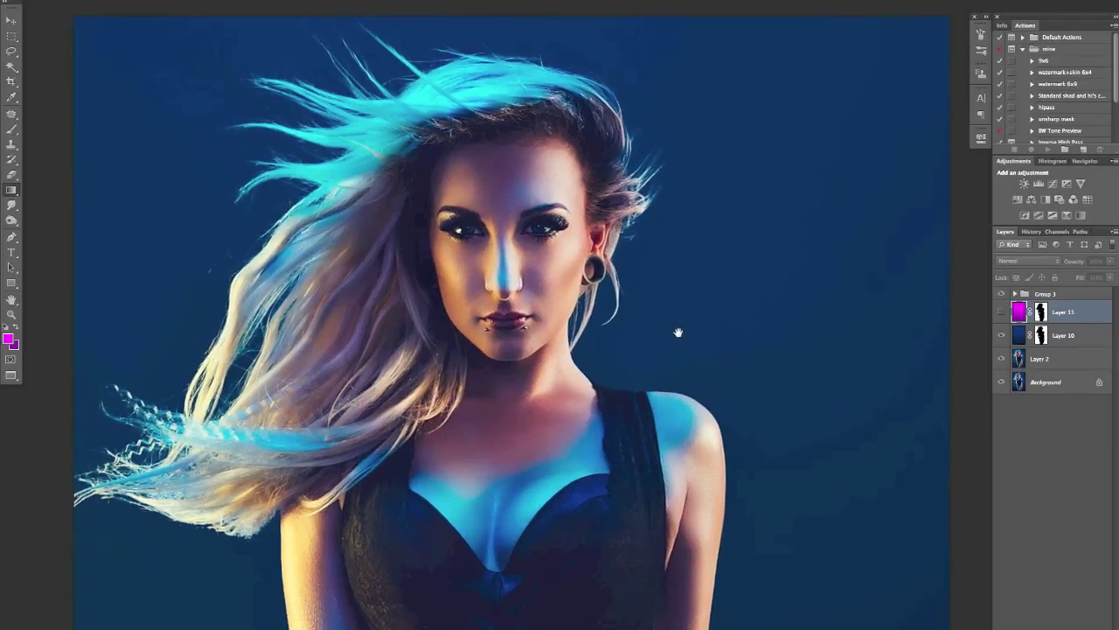